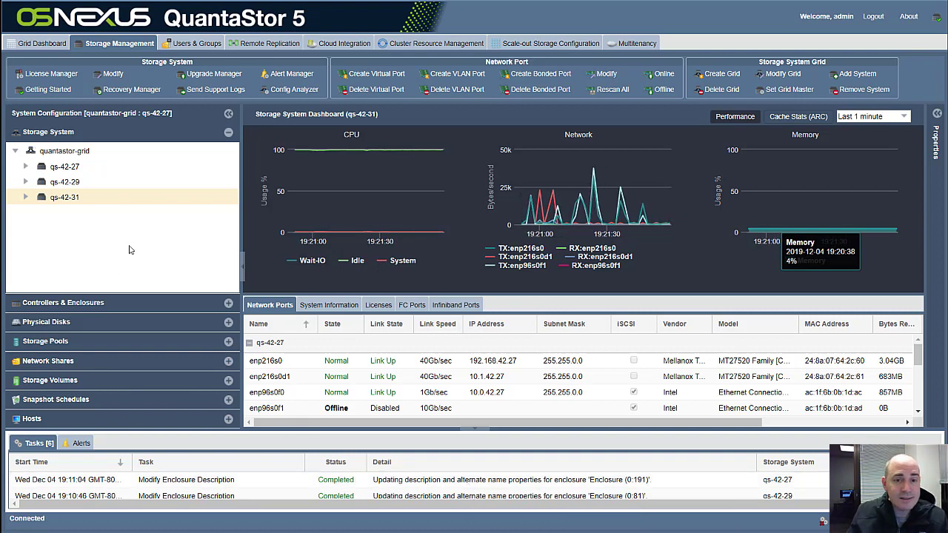
Review the setup steps of the Scale-out S3 Pool Setup (Ceph RGW) workflow in the Getting Started guide, leaving its configuration page open
click(61, 92)
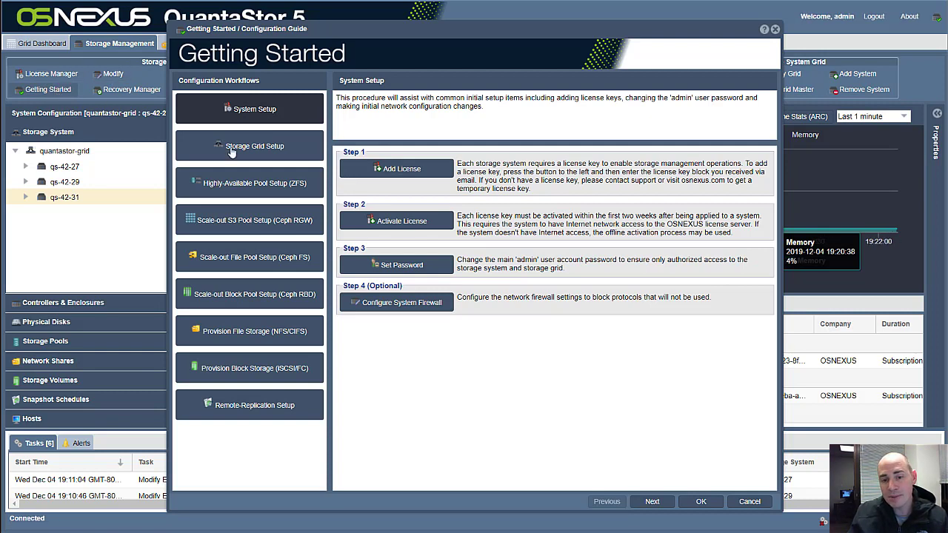
click(268, 226)
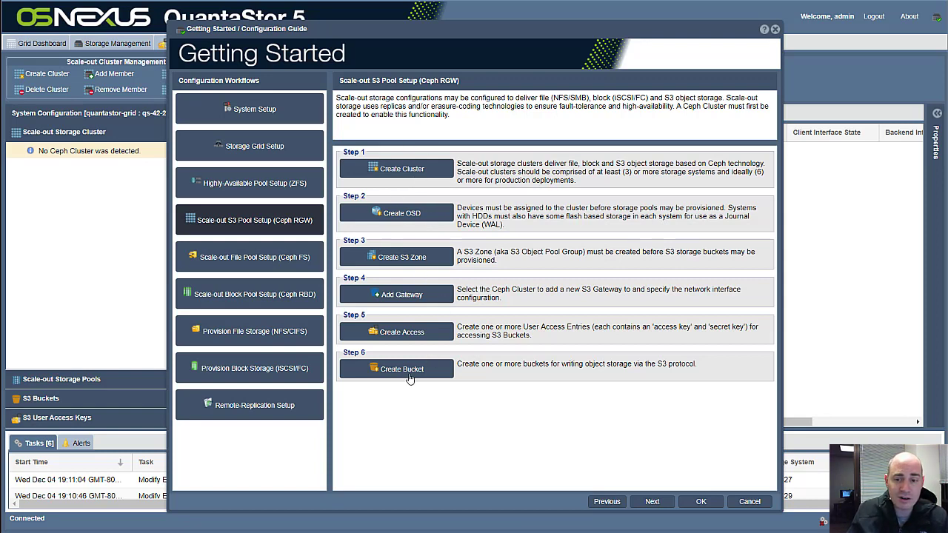
click(750, 501)
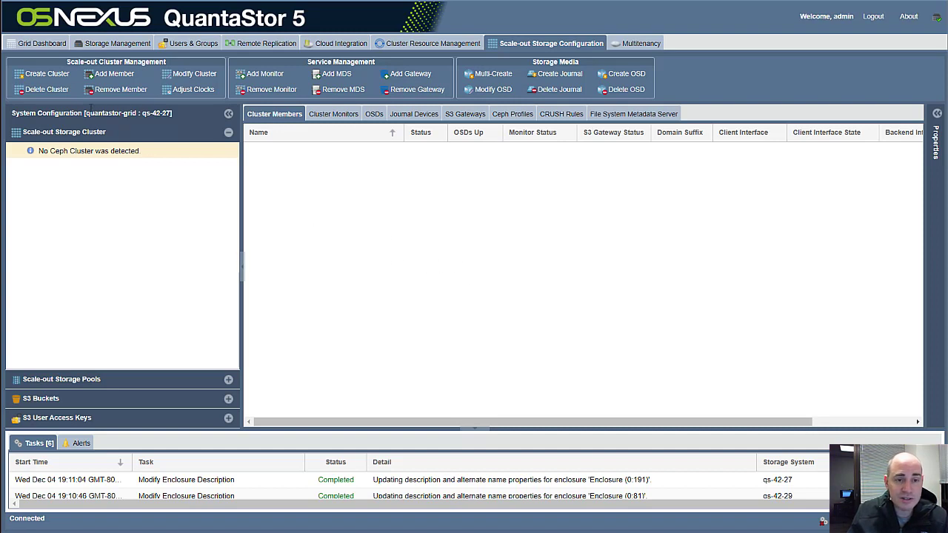
Create a Ceph cluster named ceph from qs-42-27, qs-42-29 and qs-42-31, keeping the default client and backend interfaces
click(48, 75)
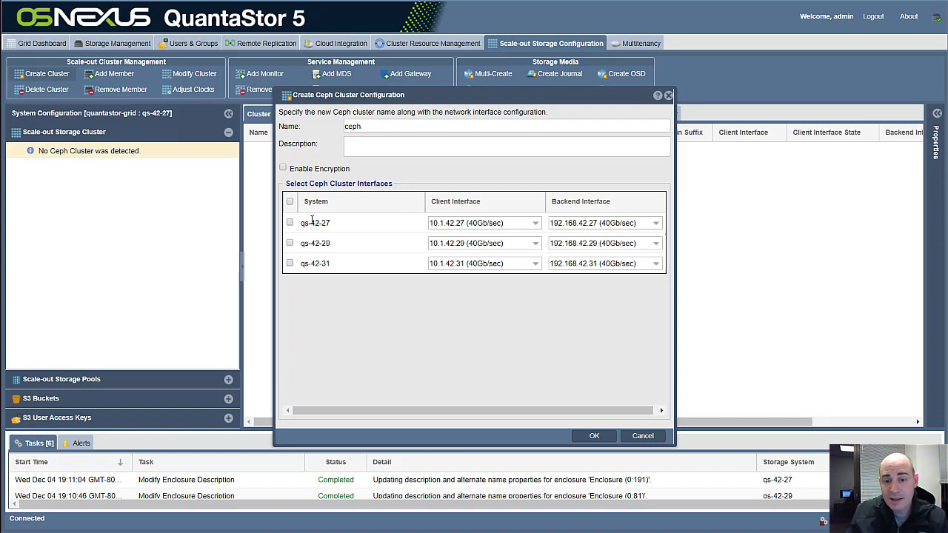
click(289, 202)
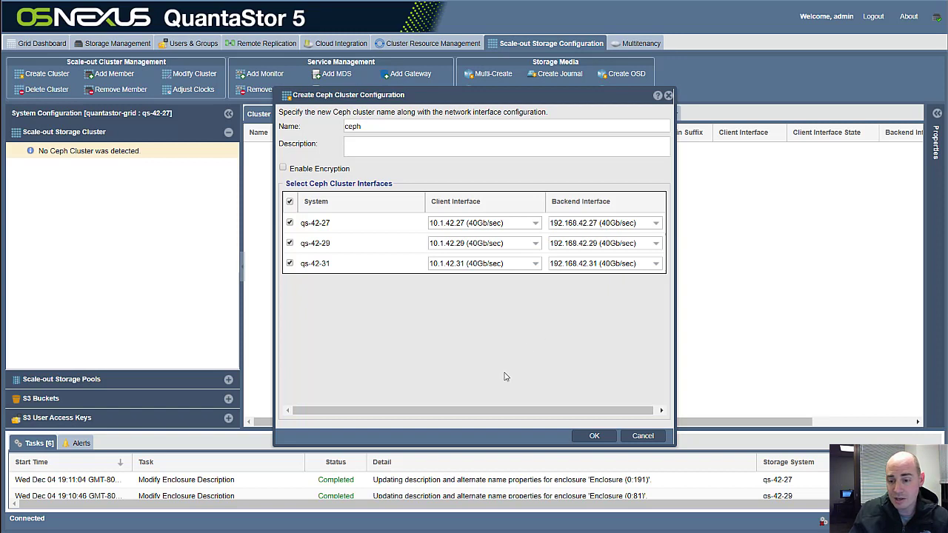
click(595, 437)
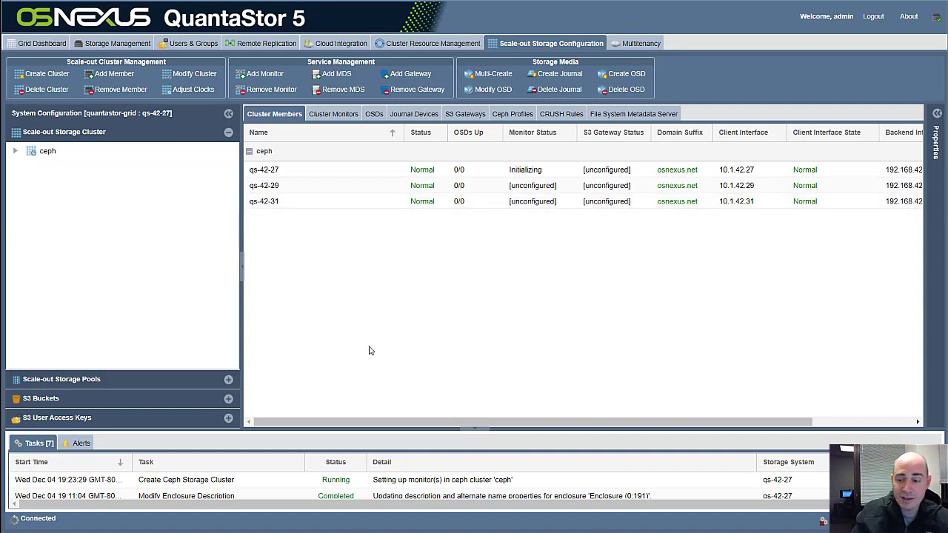
Examine the cluster creation task, the ceph cluster's members and the monitor under qs-42-27
click(381, 481)
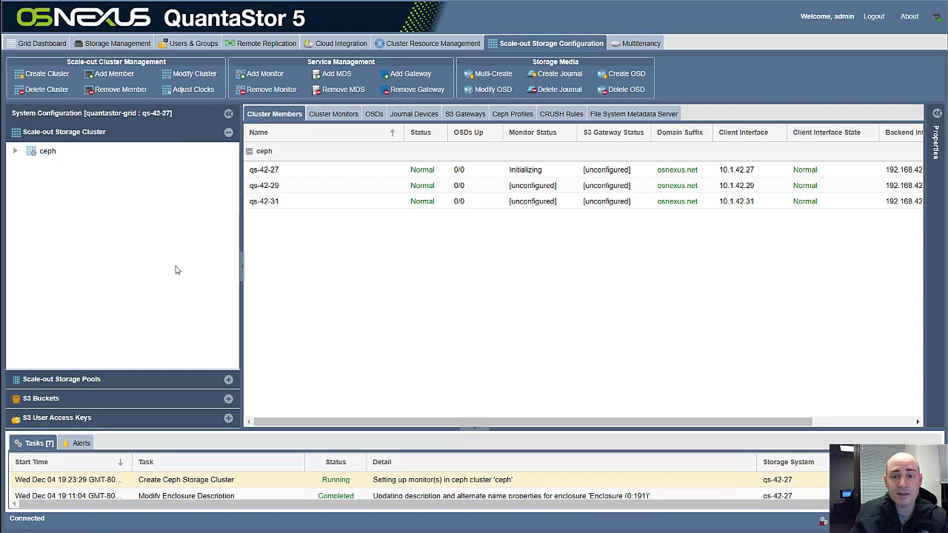
click(47, 153)
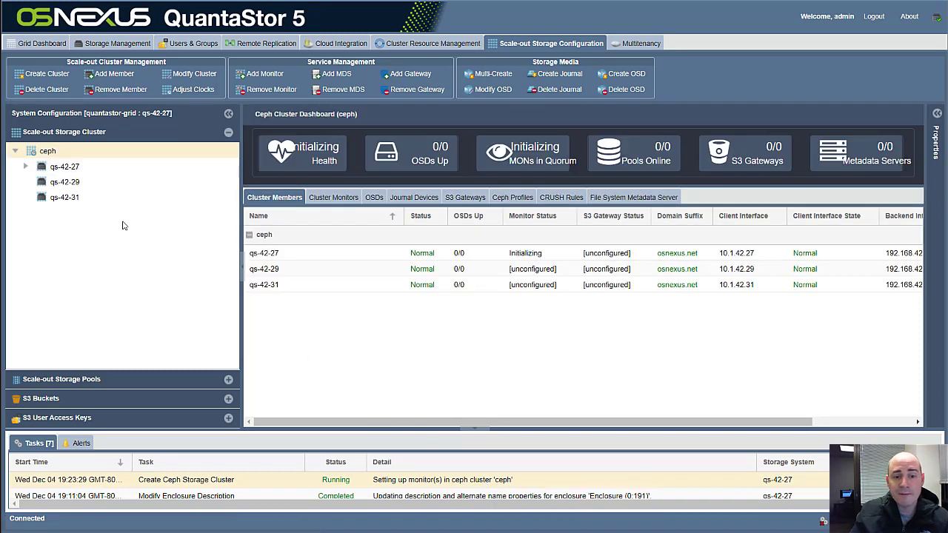
click(73, 170)
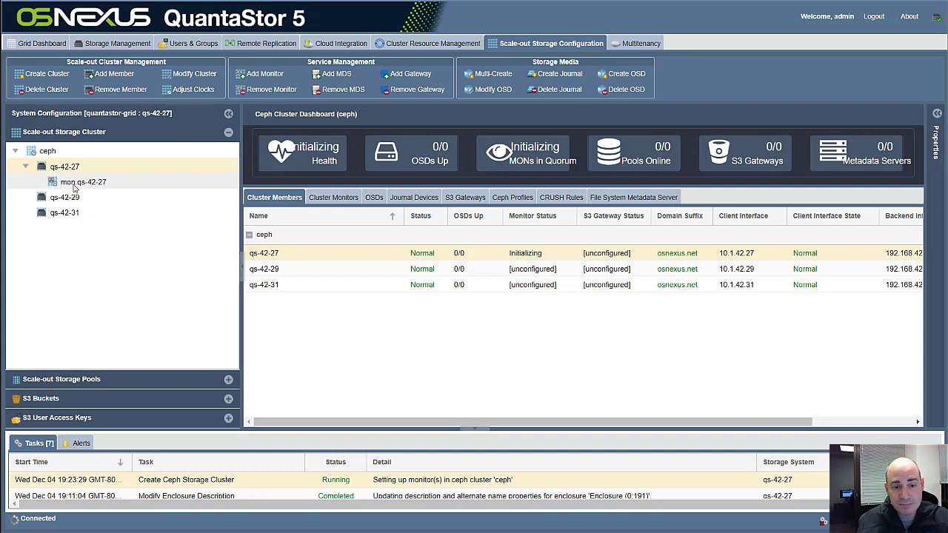
click(74, 183)
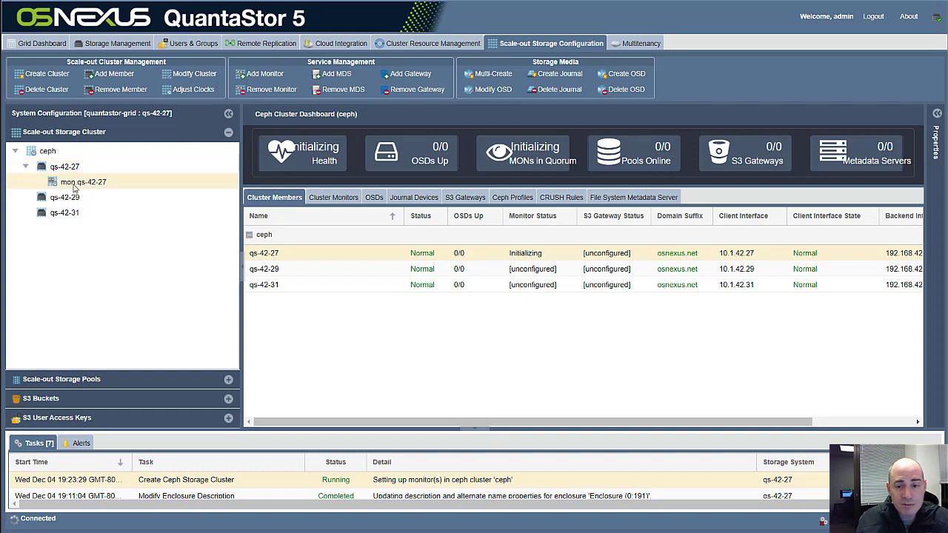
Check the state of each cluster monitor and follow the progress of the Create Ceph Storage Cluster task
click(328, 200)
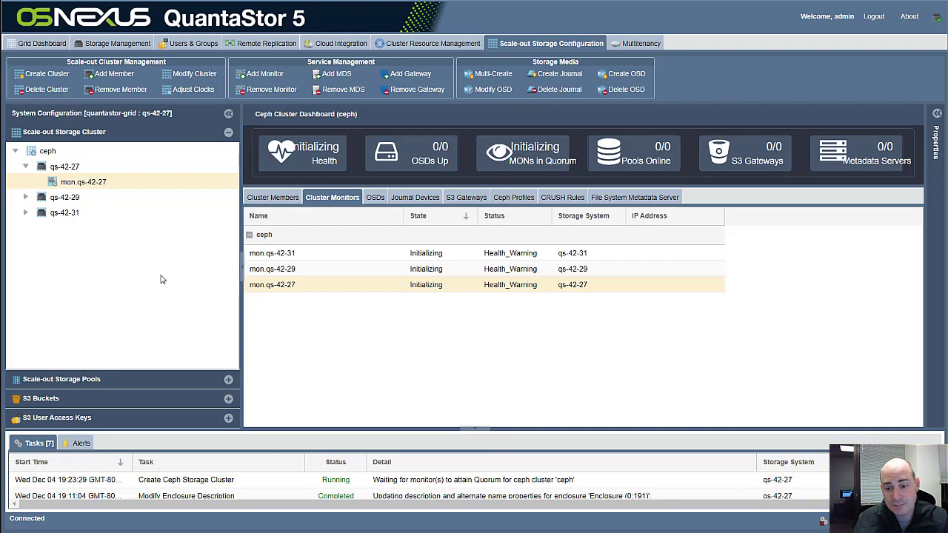
click(447, 286)
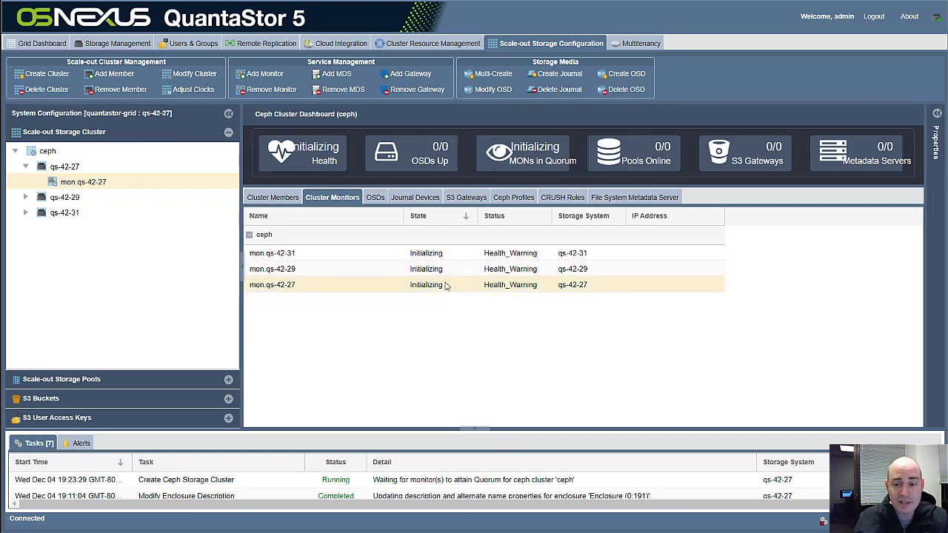
click(440, 256)
click(441, 270)
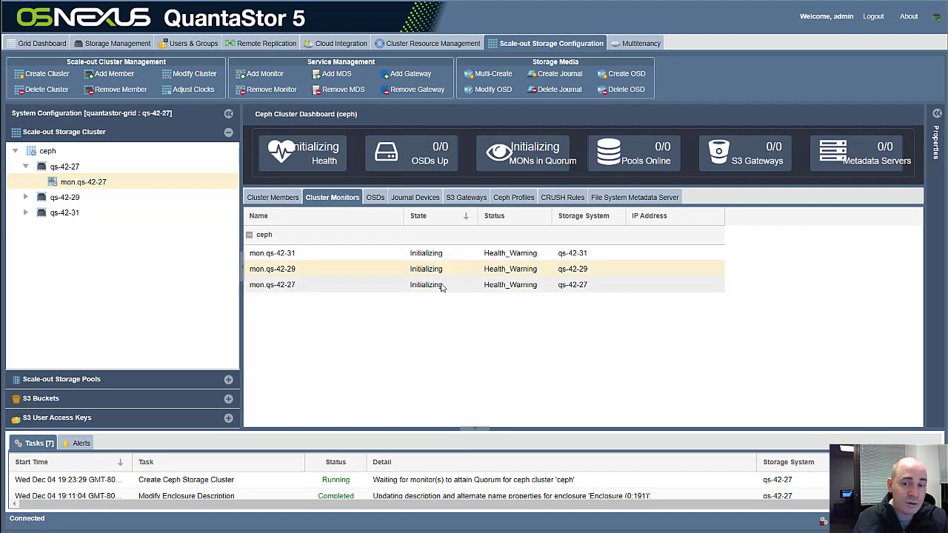
click(442, 286)
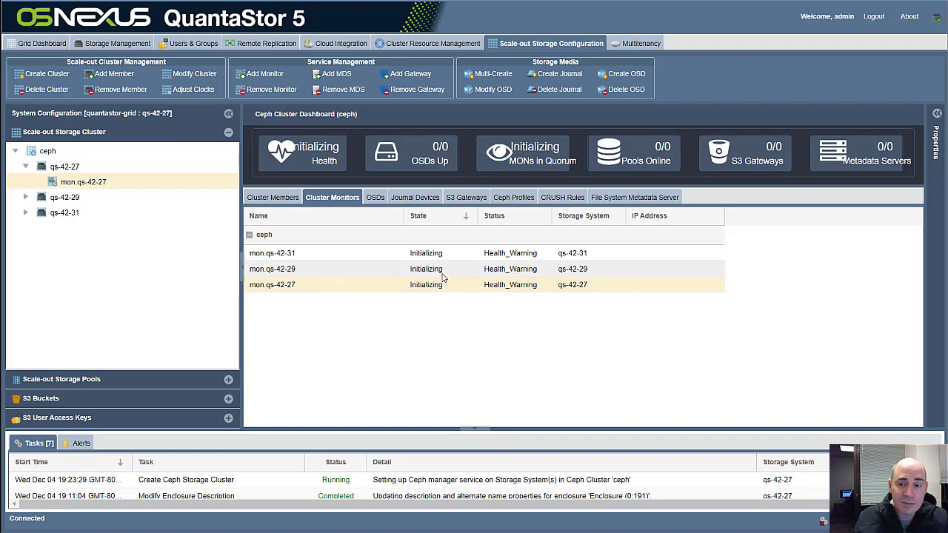
click(444, 270)
click(446, 257)
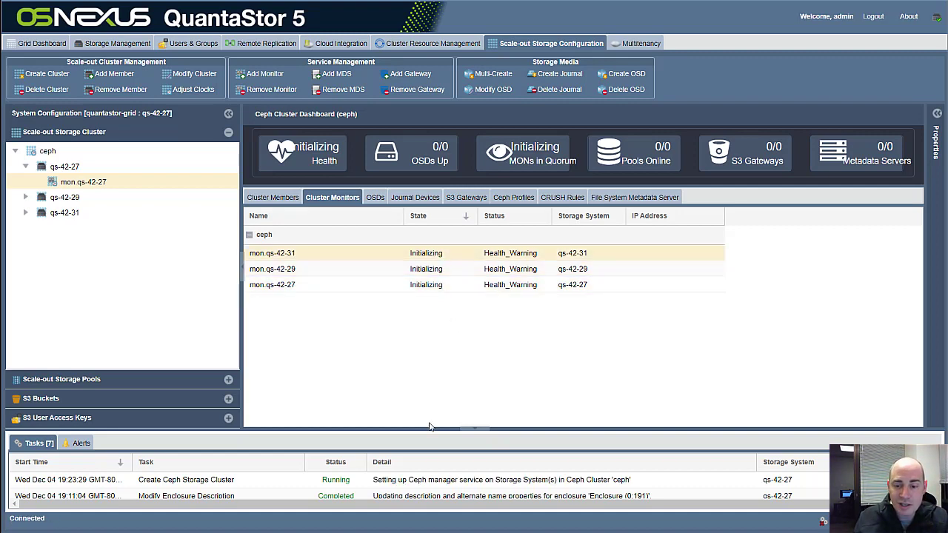
click(478, 480)
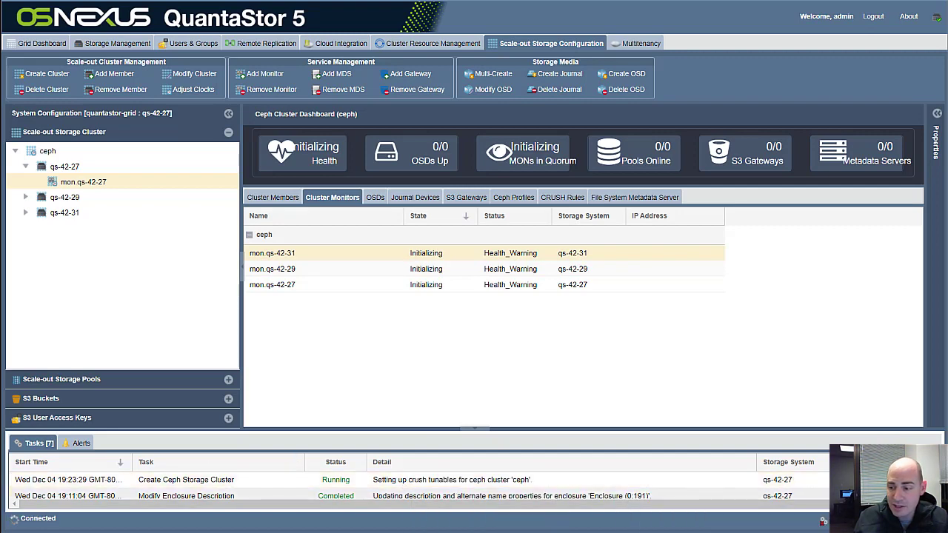
drag(841, 504, 868, 505)
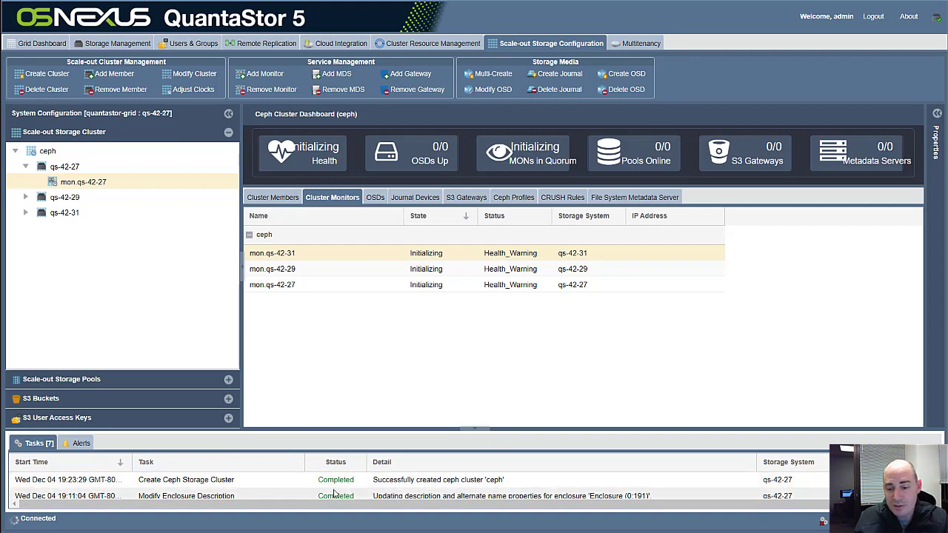
Expand the ceph cluster and its three member systems to check the monitor on each one
click(25, 213)
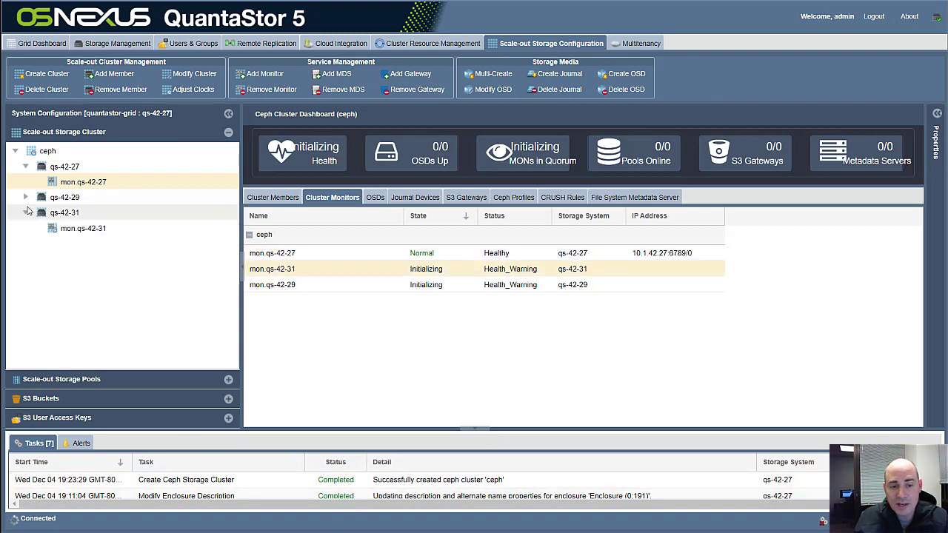
click(25, 197)
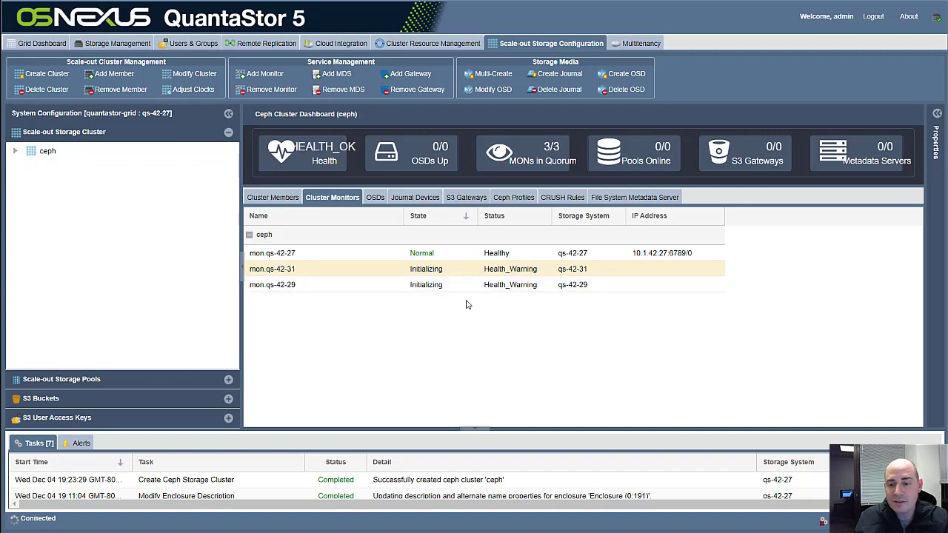
click(420, 254)
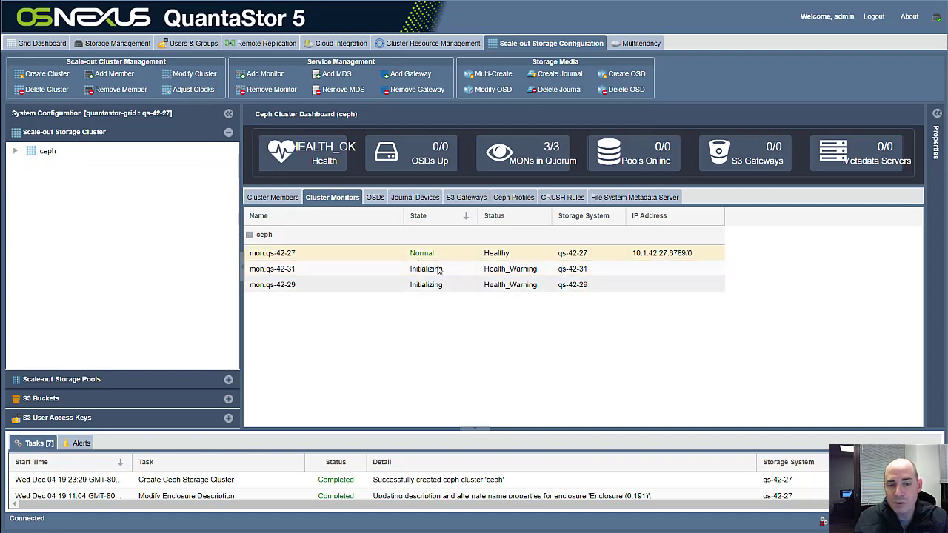
double_click(38, 151)
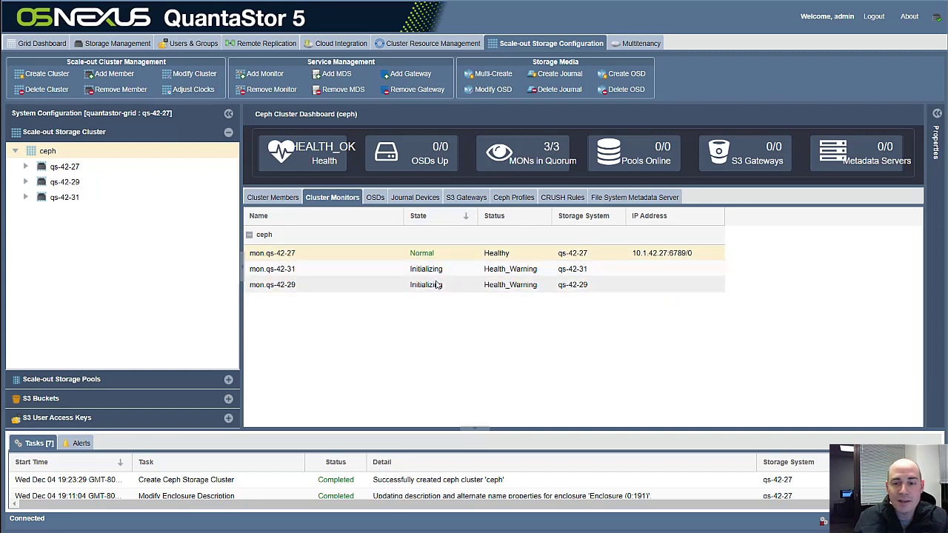
double_click(57, 197)
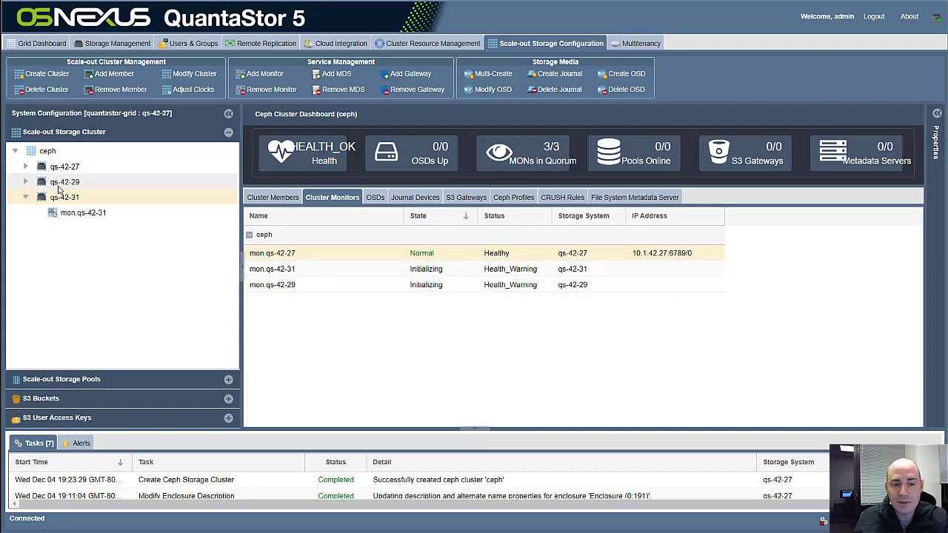
double_click(60, 184)
double_click(64, 168)
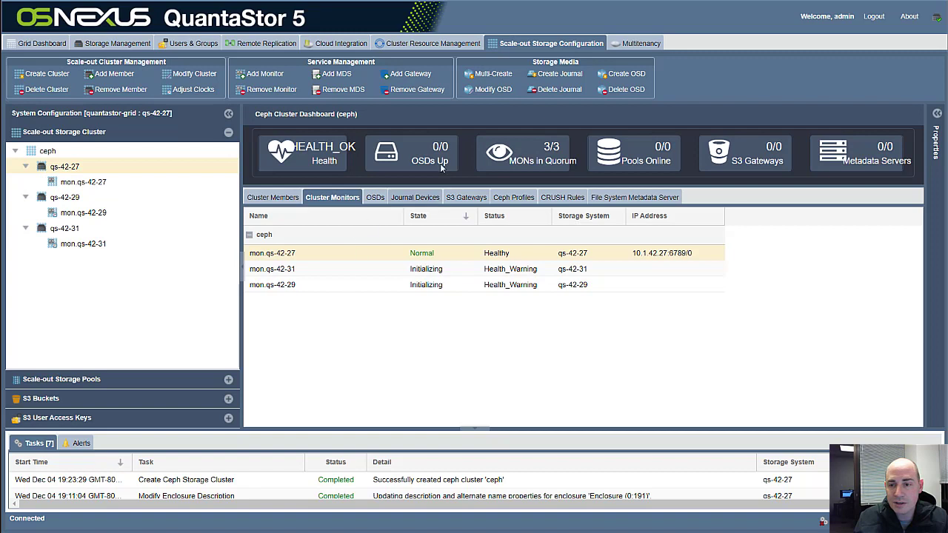
Start creating multiple OSDs and assign one 512GB NVMe drive each from qs-42-27 (nvme0n1), qs-42-29 (nvme1n1) and qs-42-31 (nvme3n1) as journal devices
click(492, 76)
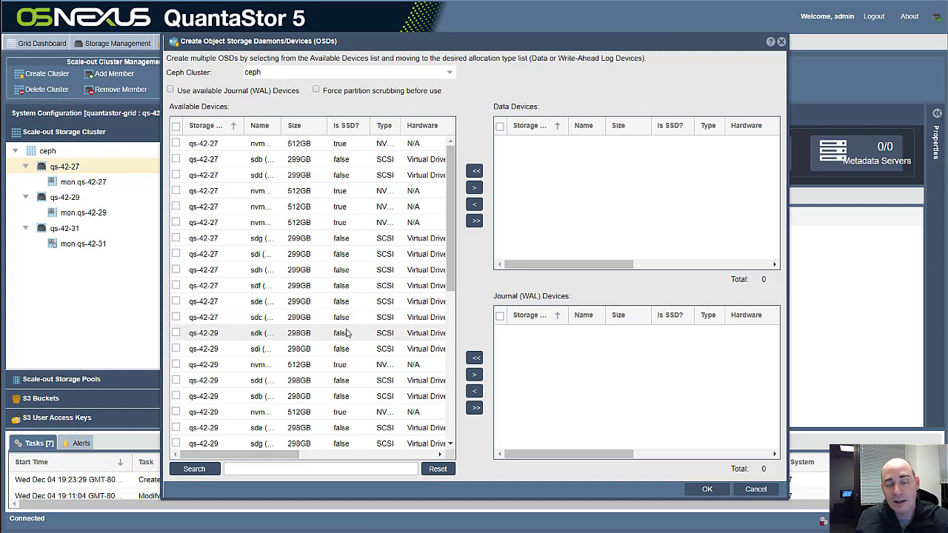
click(260, 125)
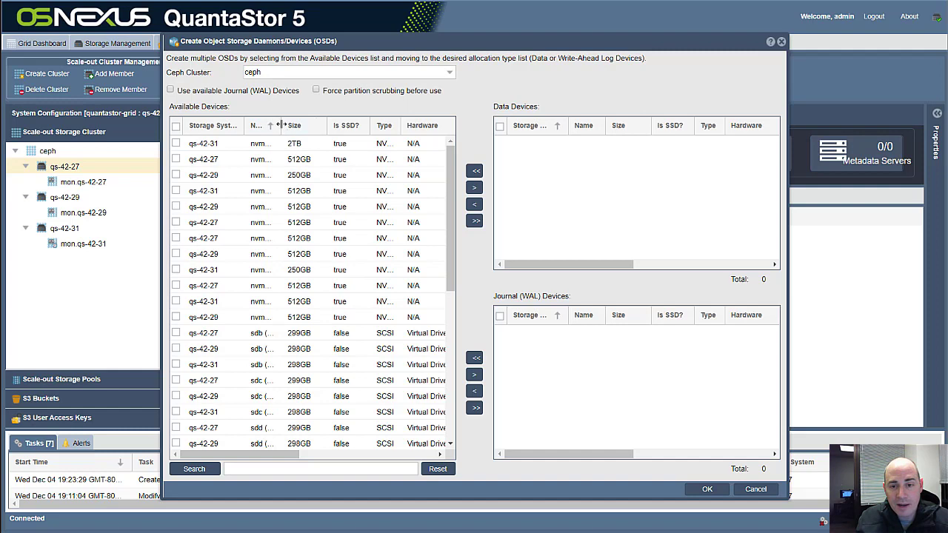
drag(282, 125, 303, 126)
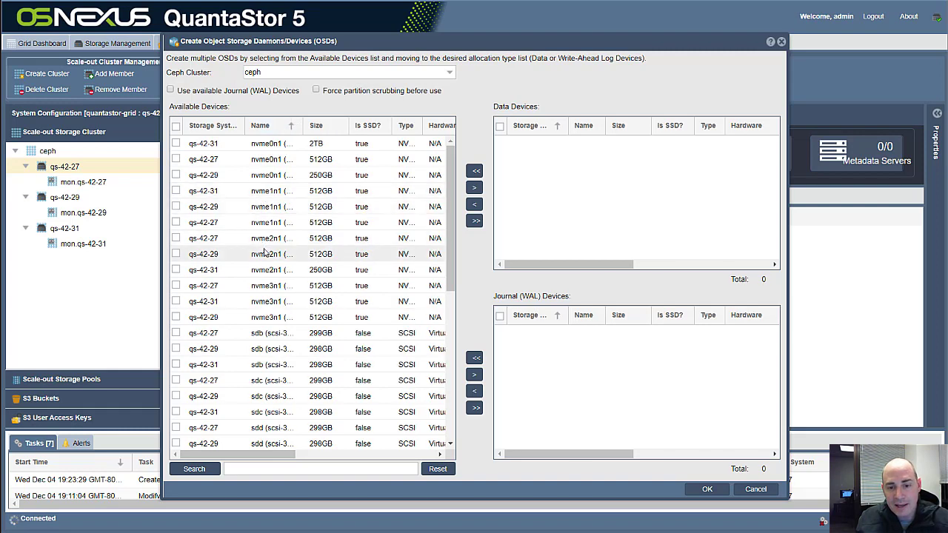
click(175, 160)
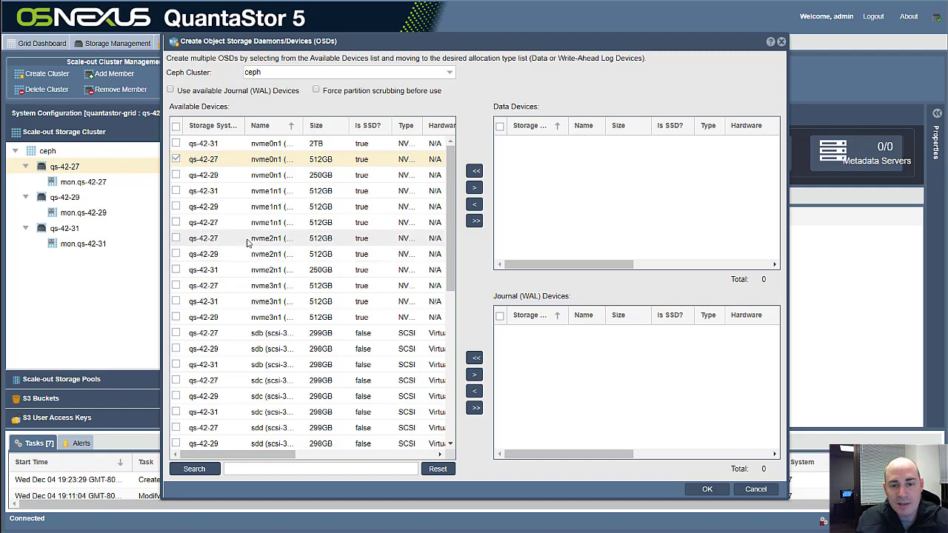
click(177, 208)
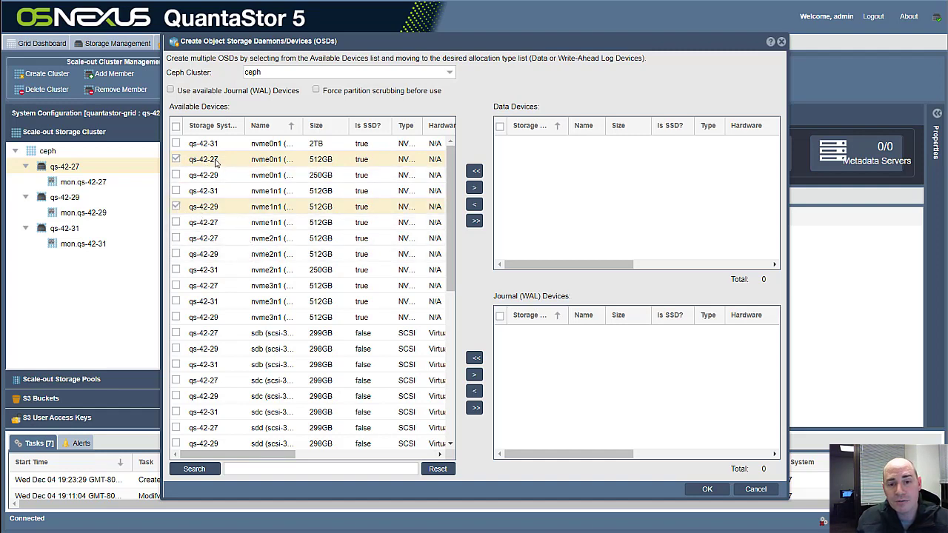
click(176, 302)
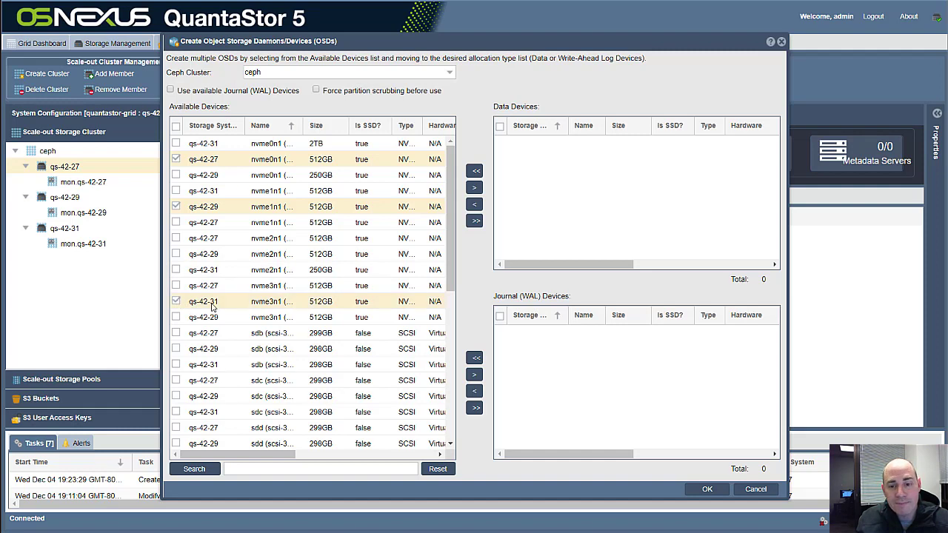
click(478, 378)
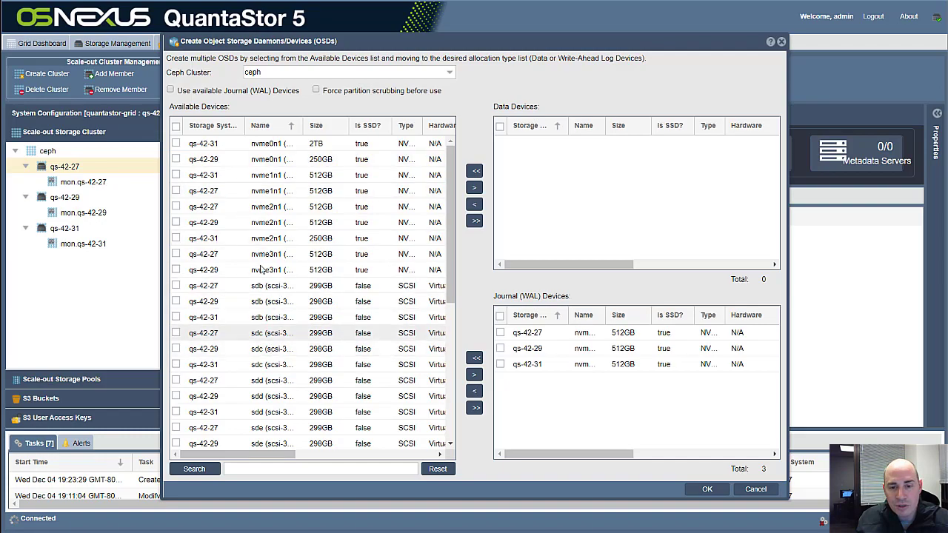
Look through the available devices and filter the list by MR9 to isolate the SCSI drives
scroll(266, 355, down, 5)
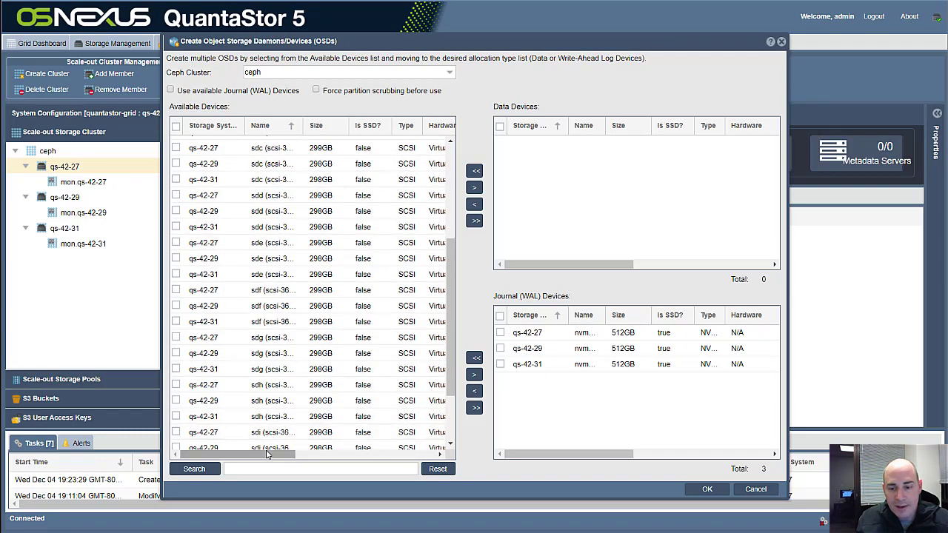
mouse_move(268, 455)
mouse_down()
mouse_move(402, 459)
mouse_move(263, 456)
mouse_up()
scroll(293, 354, up, 5)
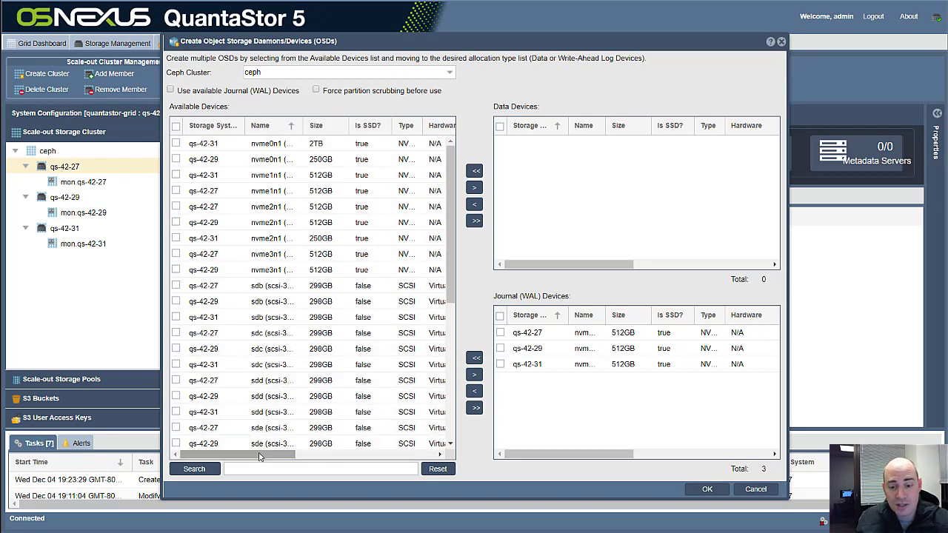
mouse_move(260, 460)
mouse_down()
mouse_move(372, 457)
mouse_move(262, 457)
mouse_up()
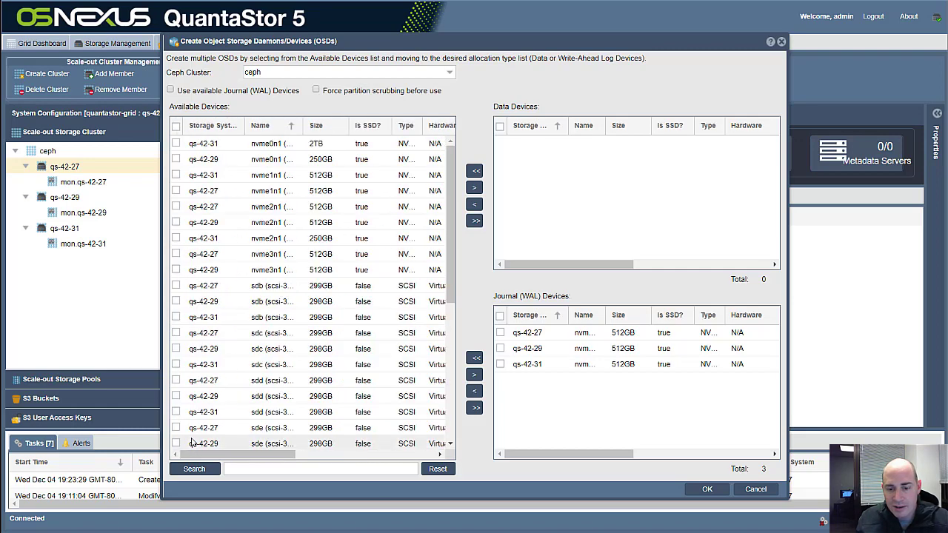
click(253, 467)
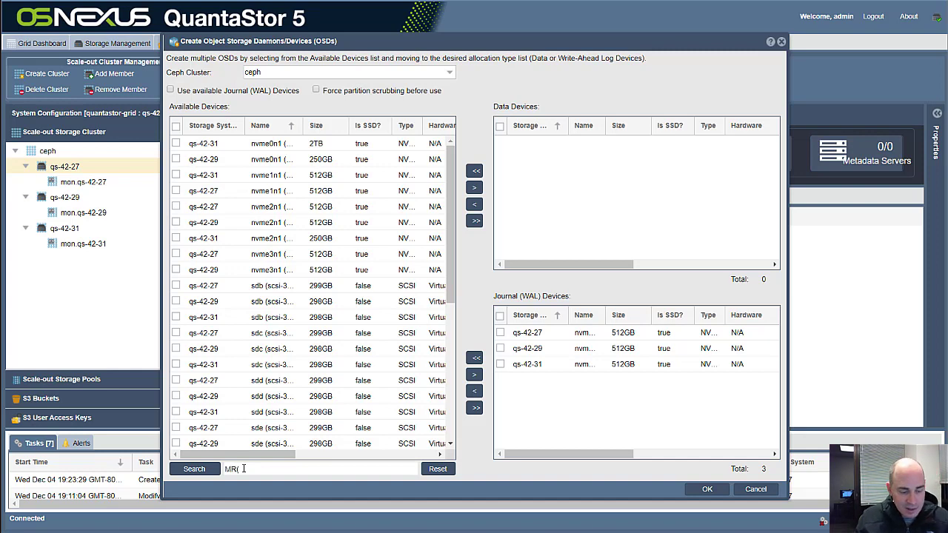
text(MR9)
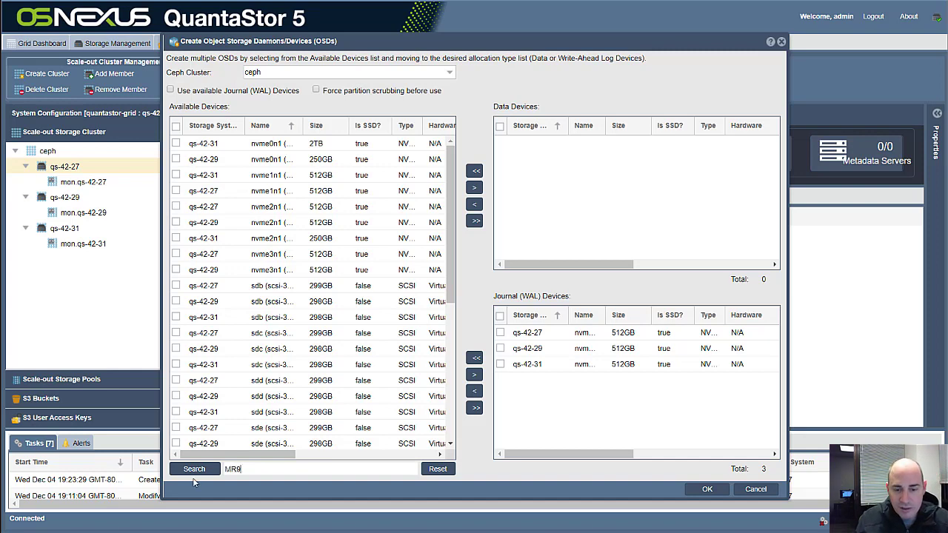
click(198, 470)
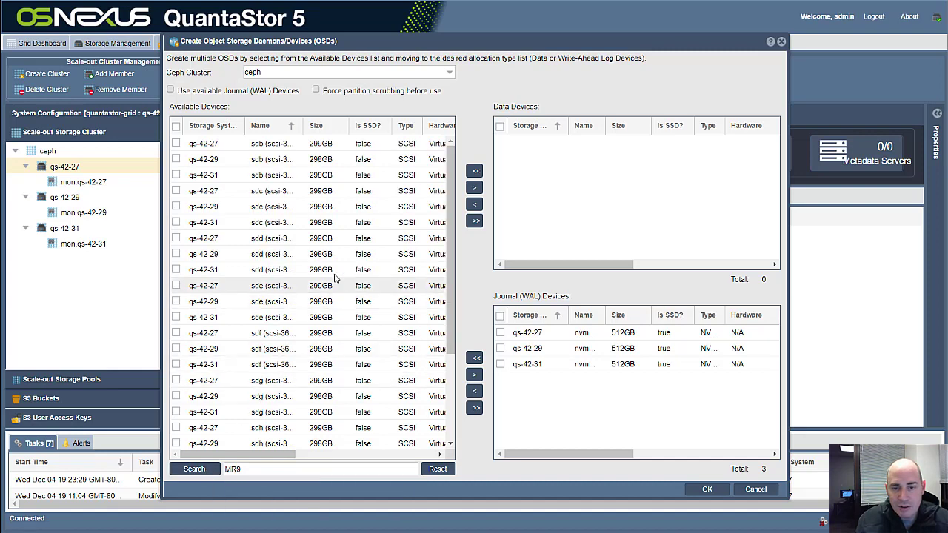
Assign all devices in the filtered list as data devices and create the OSDs and journal devices
click(175, 126)
scroll(343, 331, down, 3)
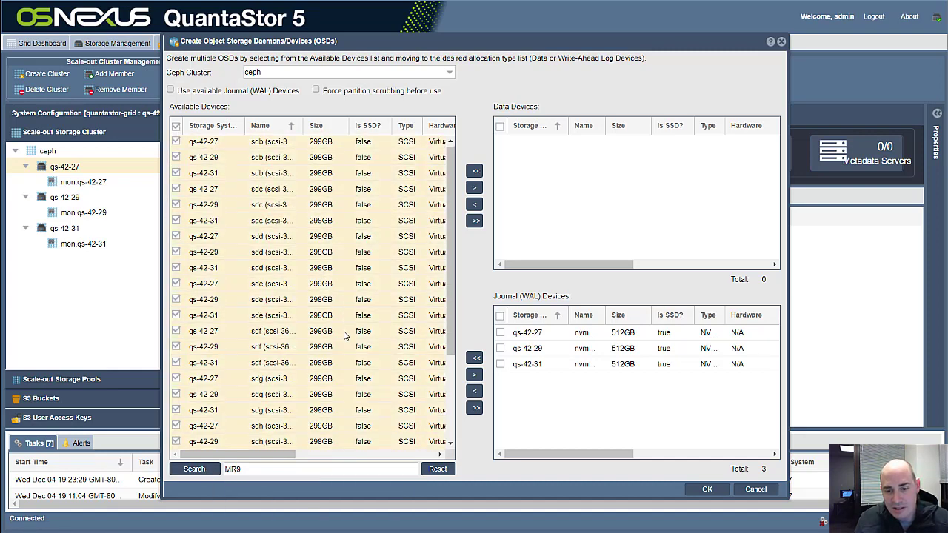
scroll(342, 351, up, 3)
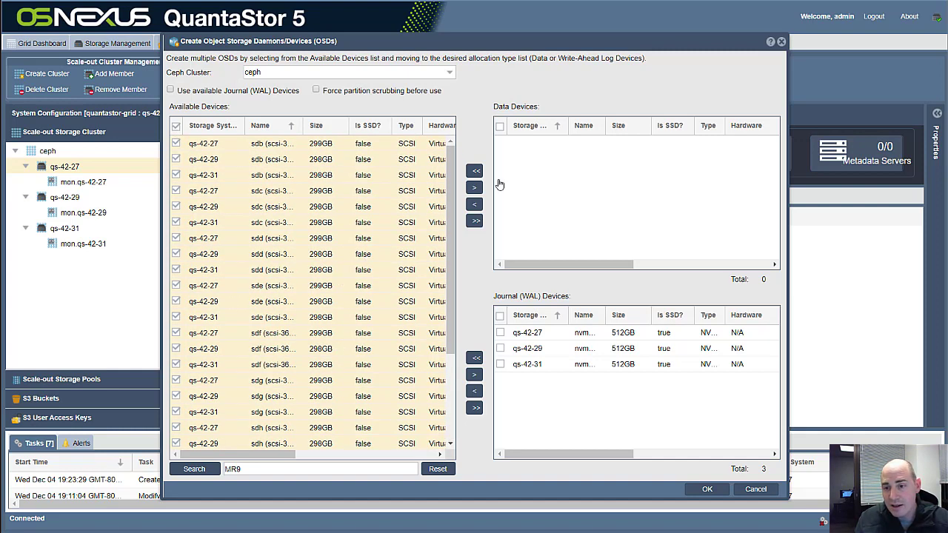
click(475, 187)
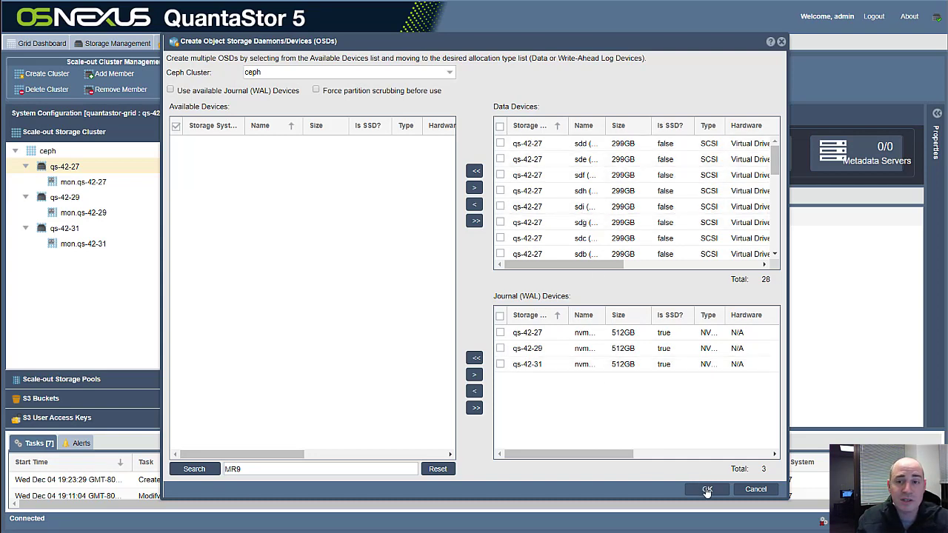
click(682, 490)
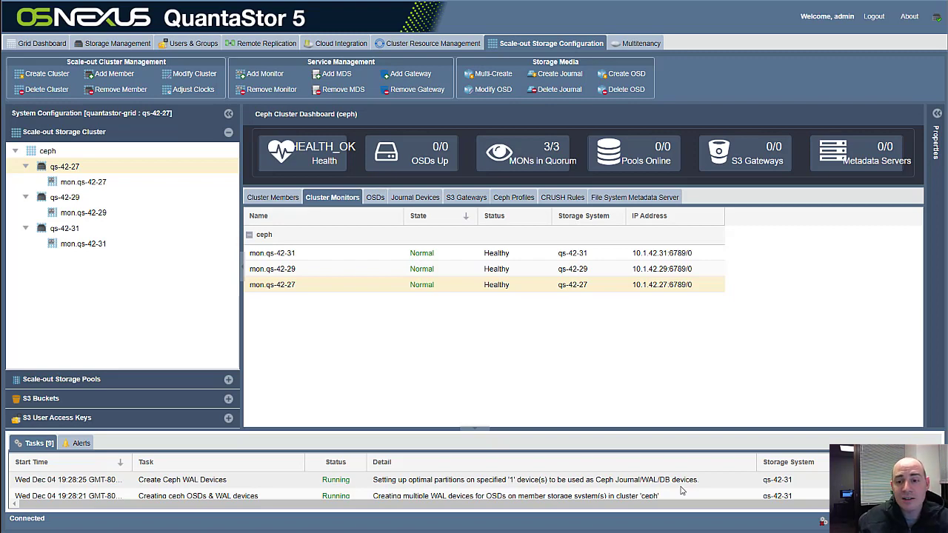
Check the cluster's journal devices and OSDs, and enlarge the task area to follow the OSD creation
click(413, 197)
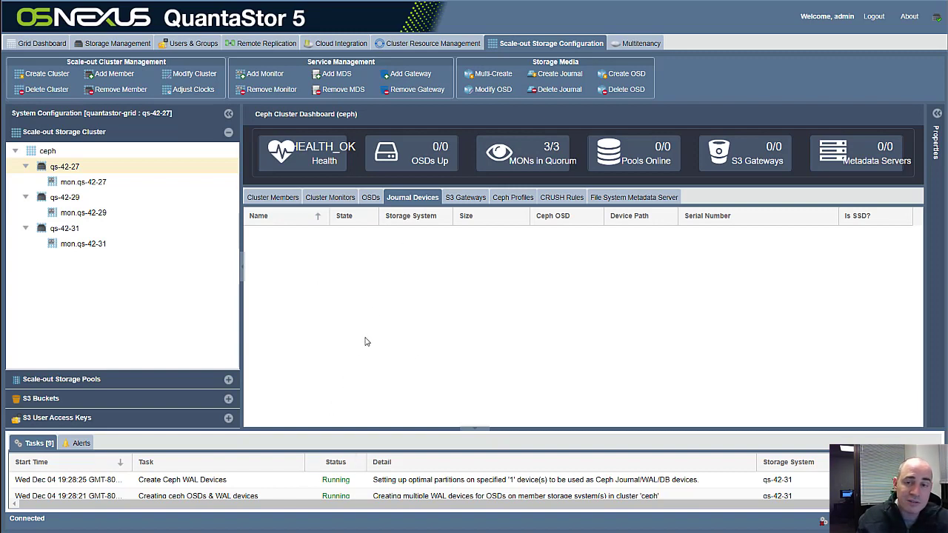
click(370, 197)
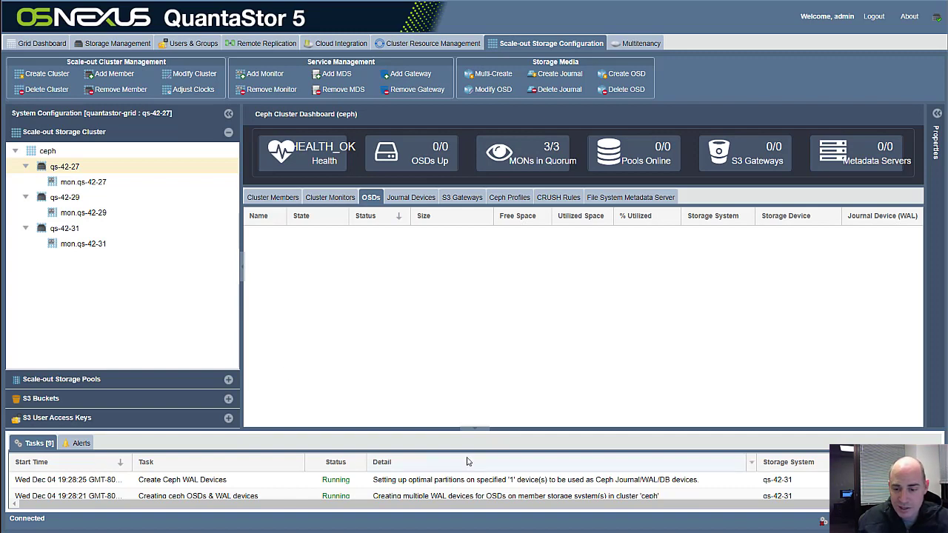
drag(498, 429, 498, 400)
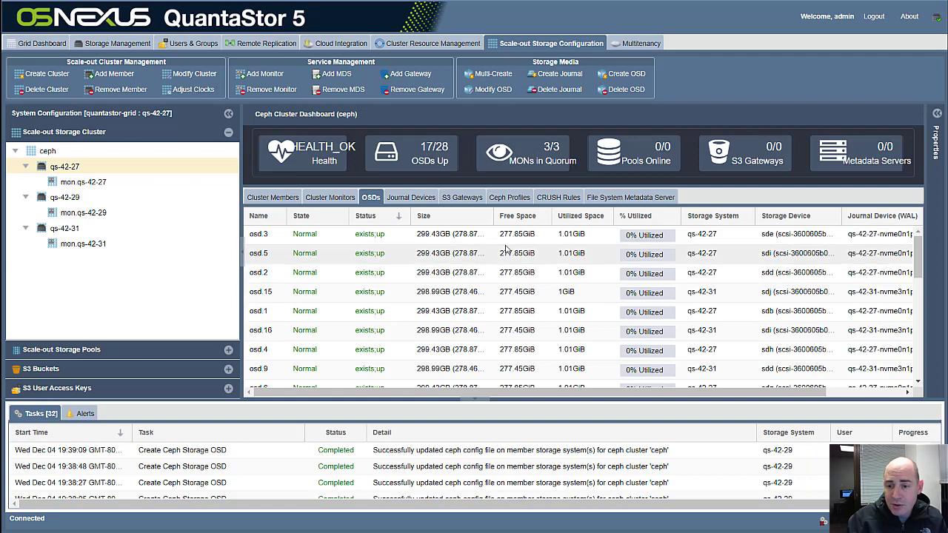
Sort the OSDs by name and review the state, status and storage system of each one
click(261, 215)
scroll(293, 288, down, 5)
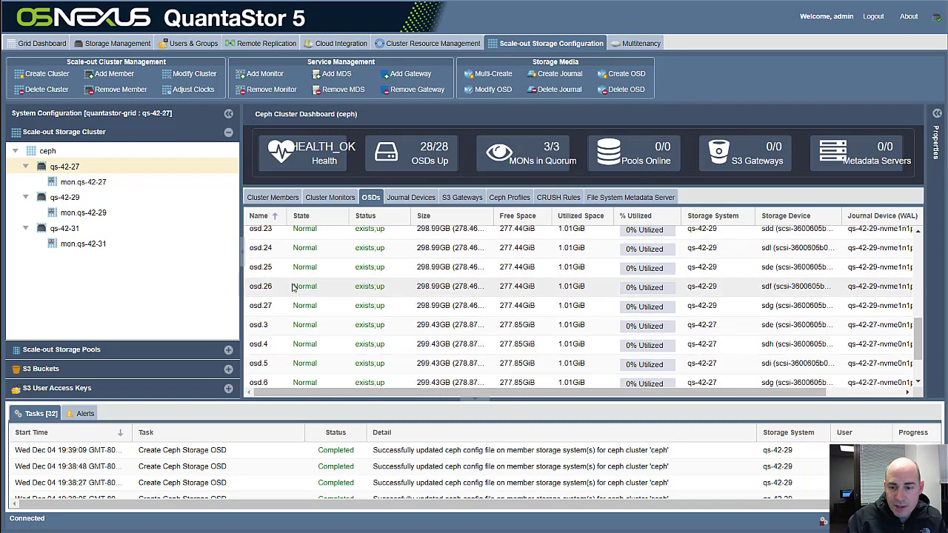
scroll(407, 326, up, 5)
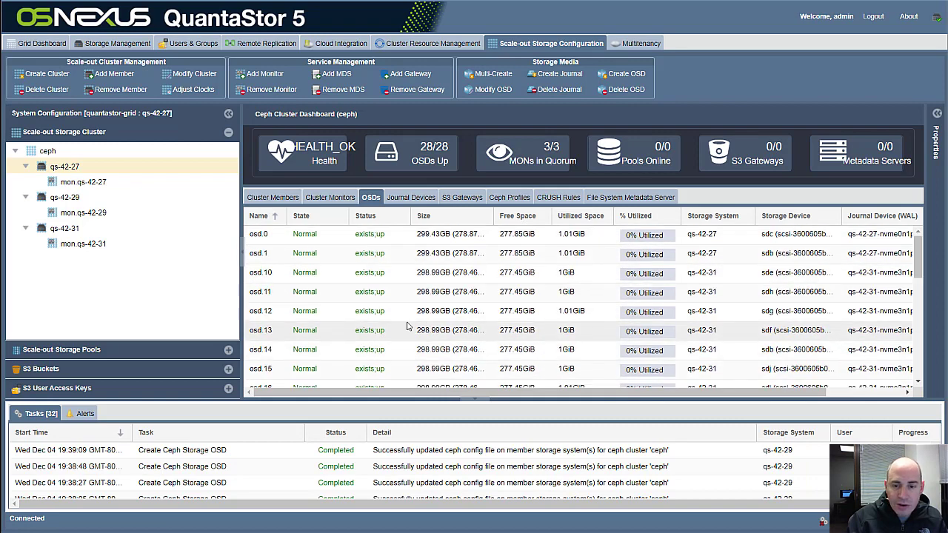
scroll(406, 326, down, 5)
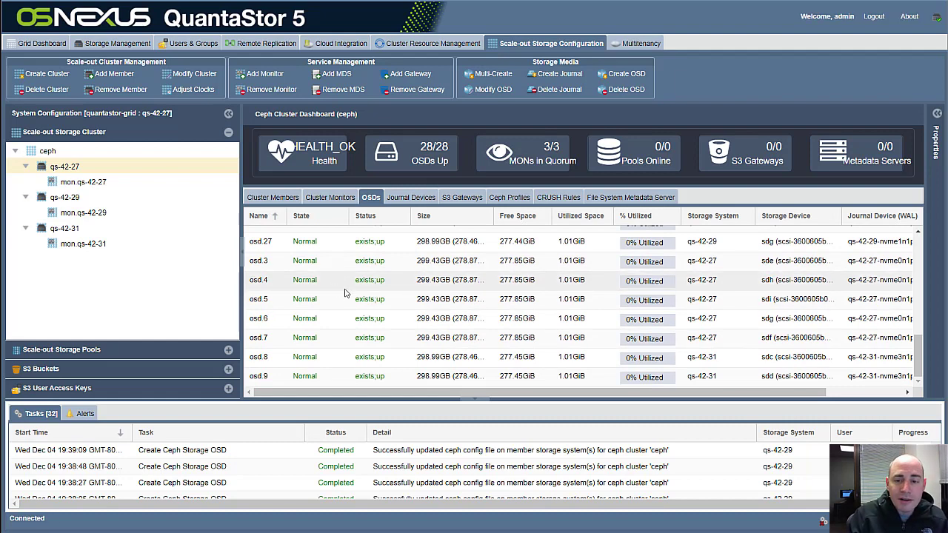
scroll(346, 297, up, 3)
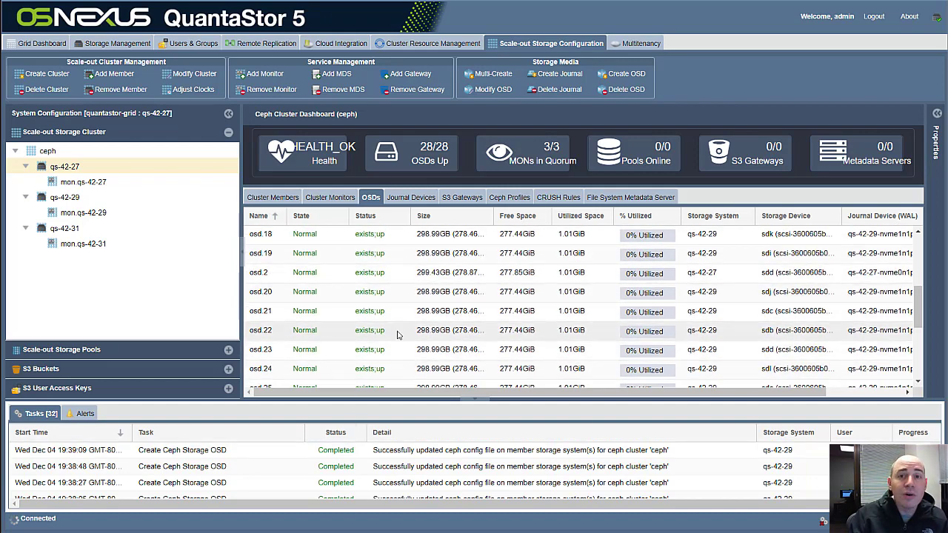
scroll(397, 335, up, 3)
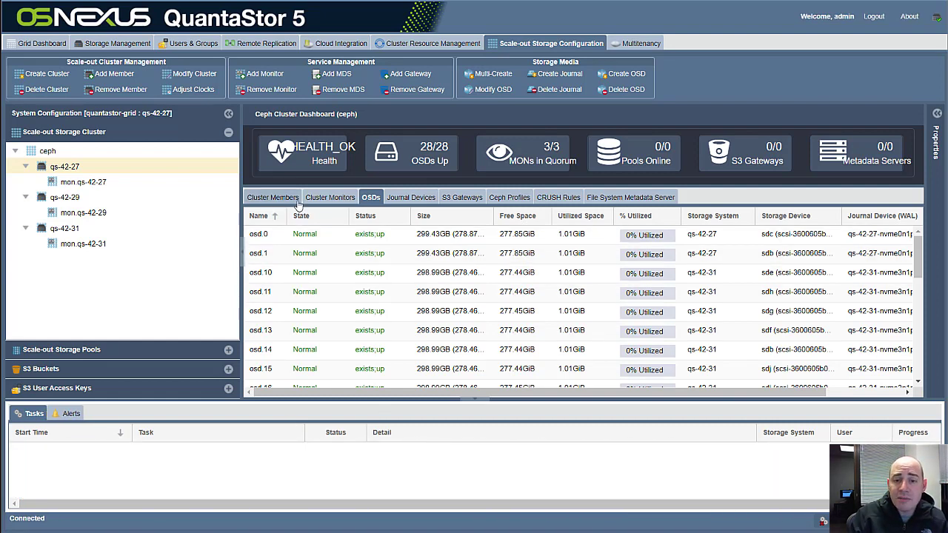
Start creating an S3 object storage zone named default on the ceph cluster
click(108, 351)
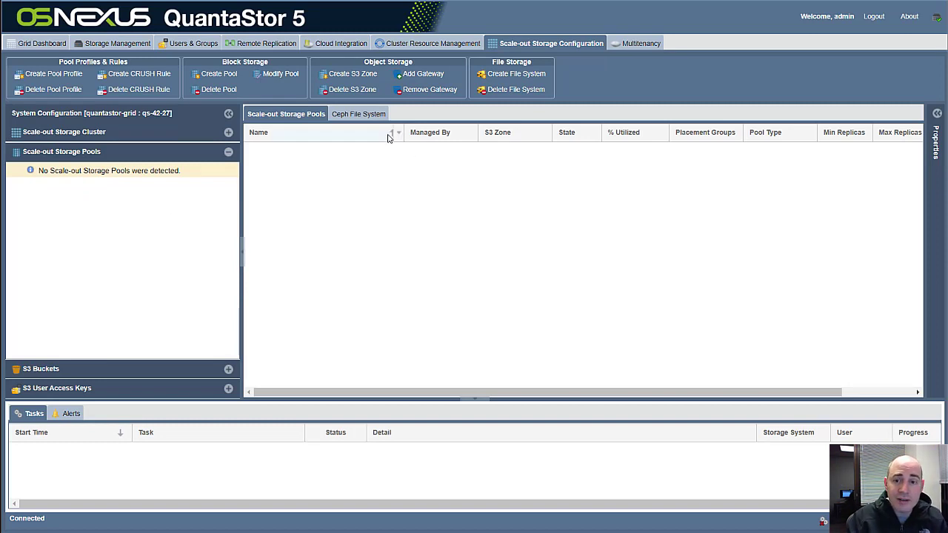
click(348, 74)
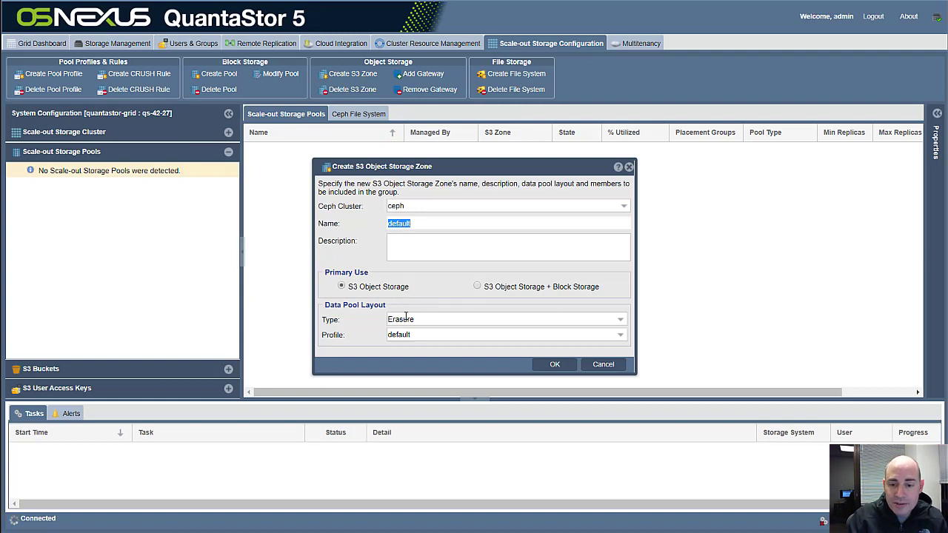
click(412, 208)
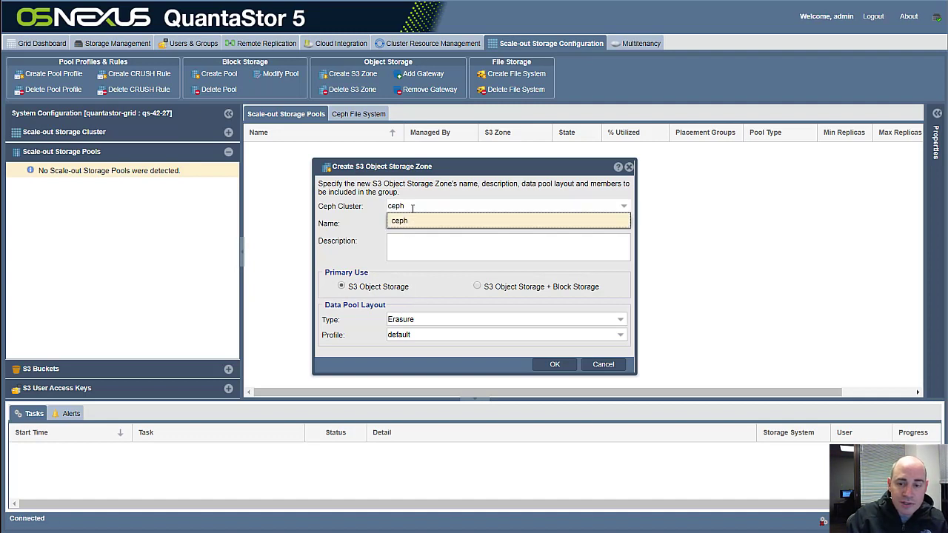
click(429, 219)
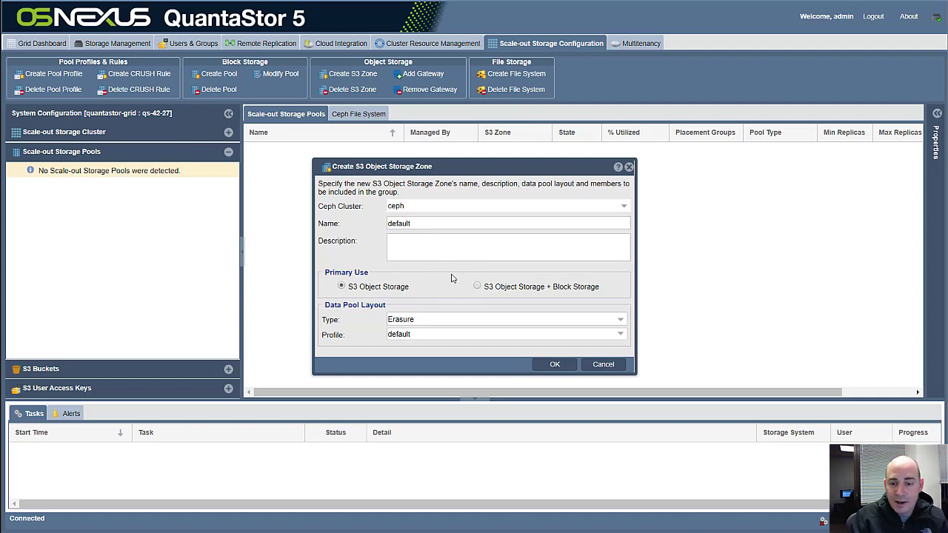
Set the zone's data pool layout to Erasure with the default profile and create the zone for S3 Object Storage
click(403, 317)
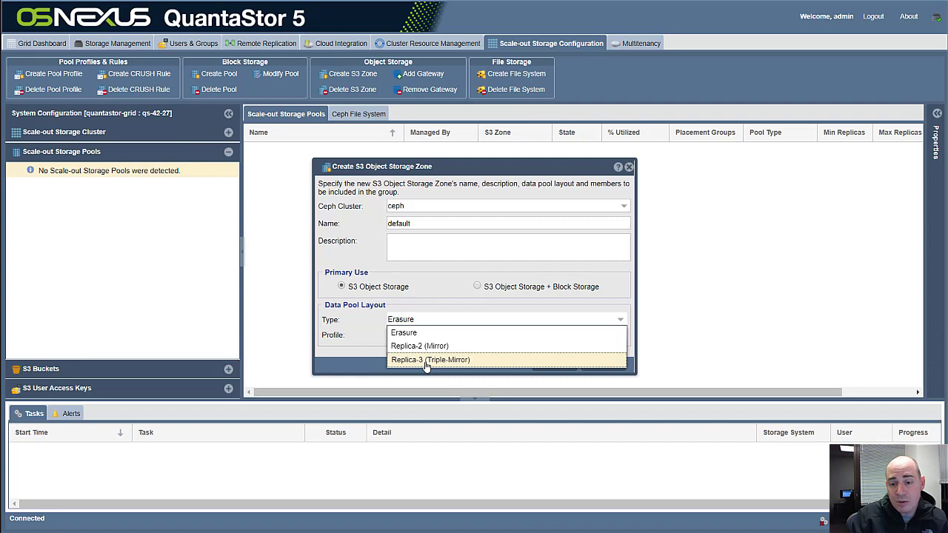
click(417, 333)
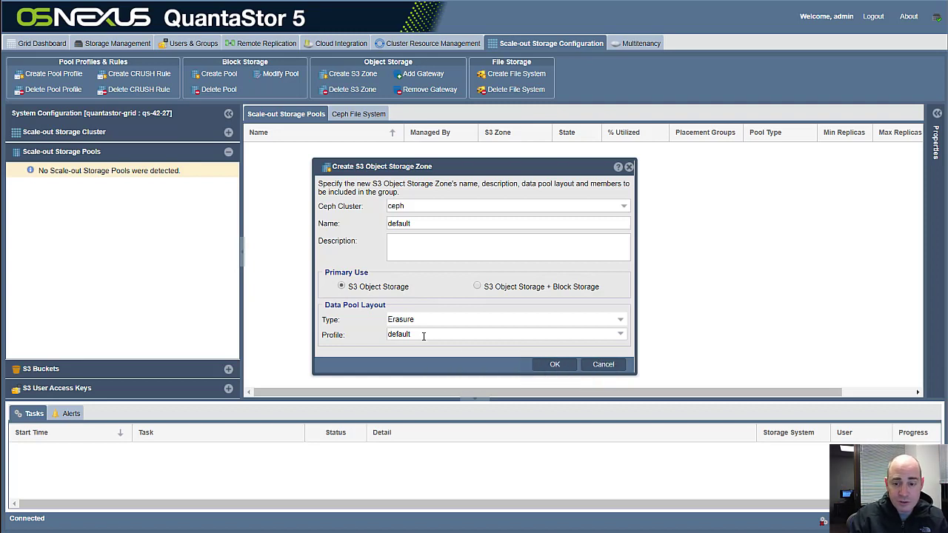
click(424, 335)
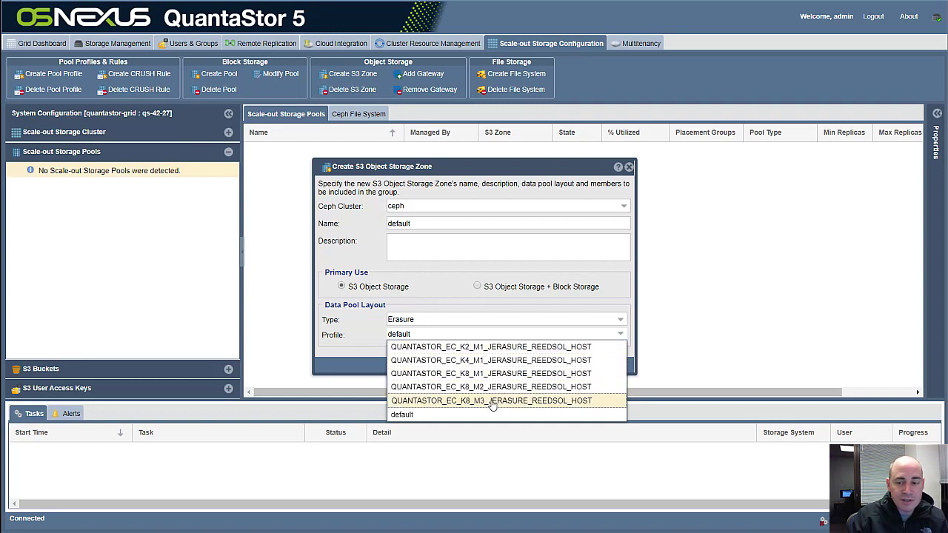
click(440, 415)
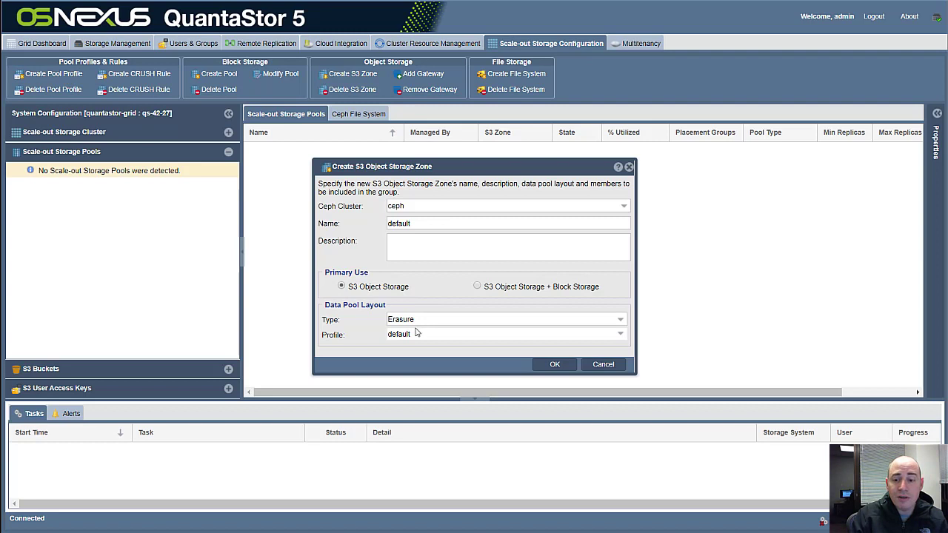
mouse_move(452, 334)
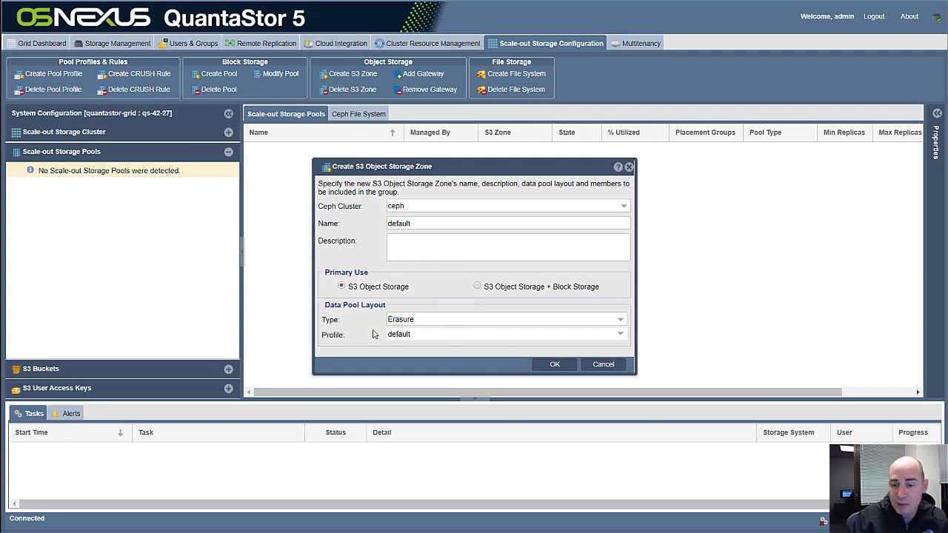
click(553, 369)
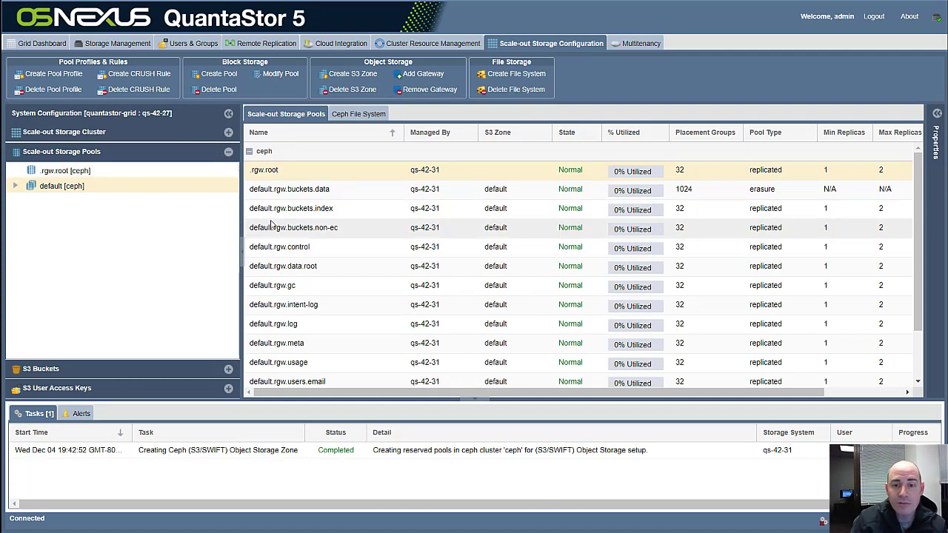
Check the zone creation task, the .rgw.root pool's dashboard and the default zone among the scale-out storage pools
click(423, 459)
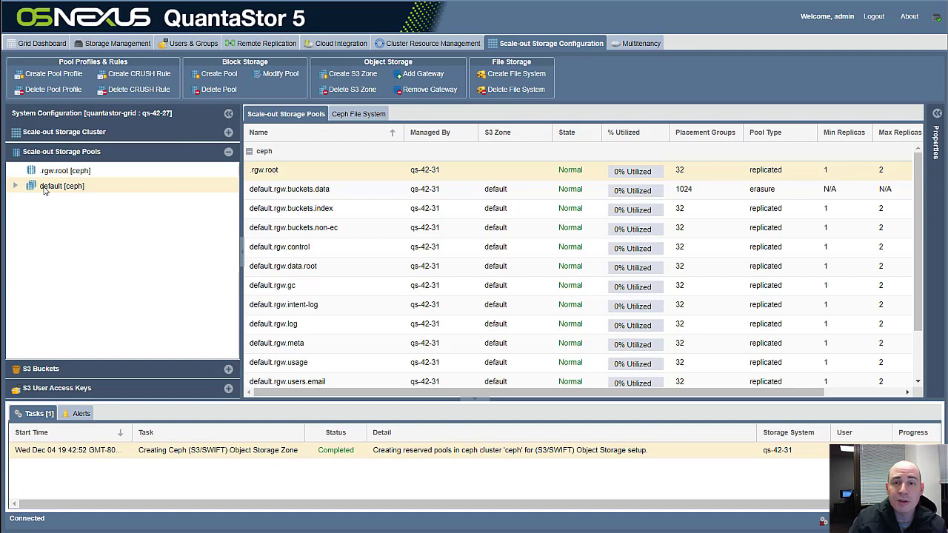
click(57, 175)
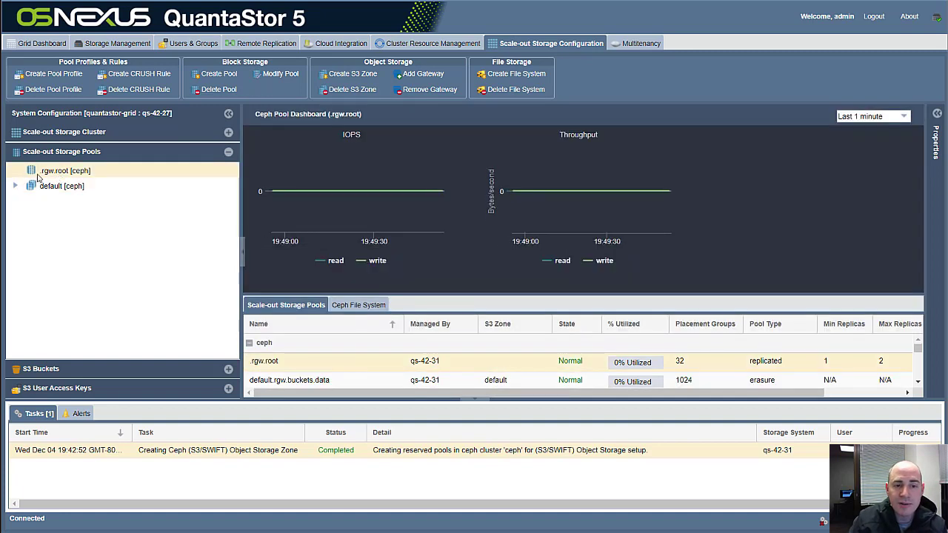
click(60, 187)
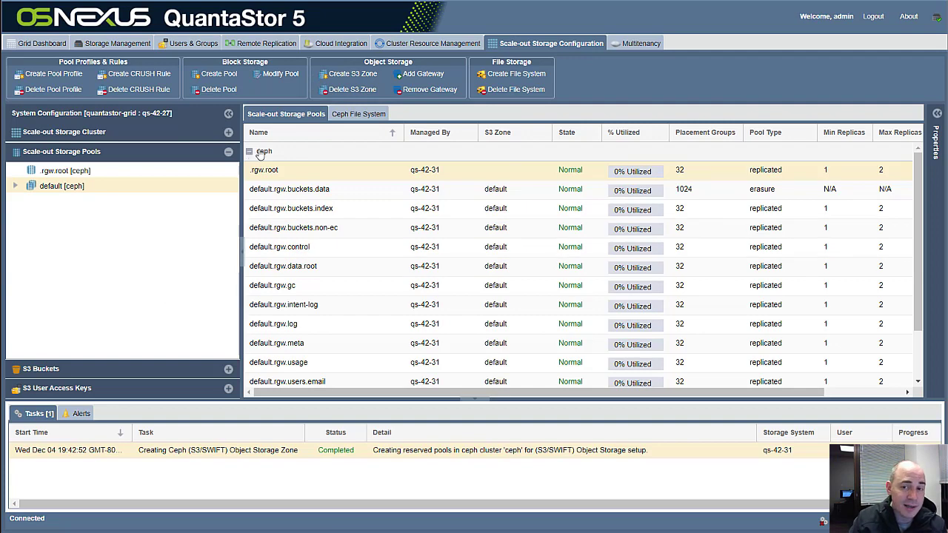
Add an S3 gateway to the ceph cluster on member qs-42-27 using interface 10.1.42.27 (40Gb/sec)
click(423, 74)
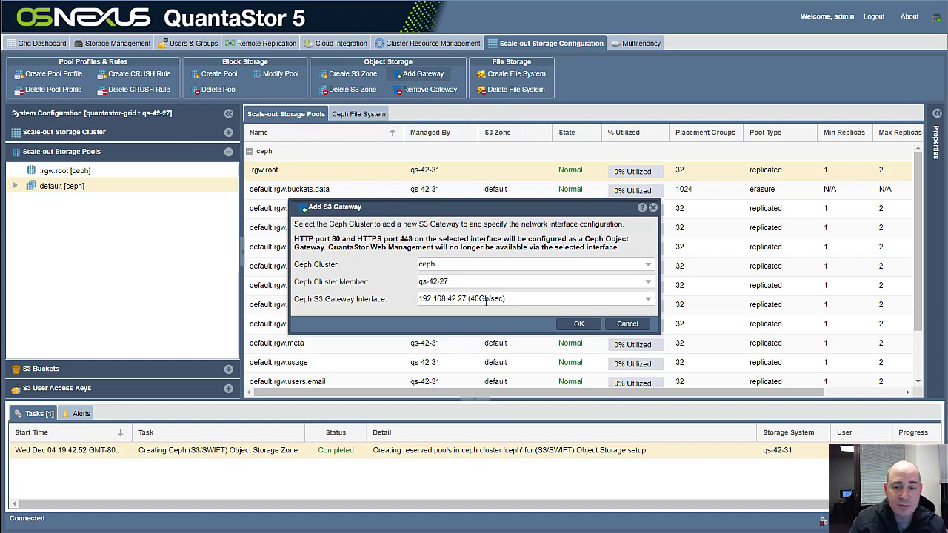
click(486, 298)
click(459, 325)
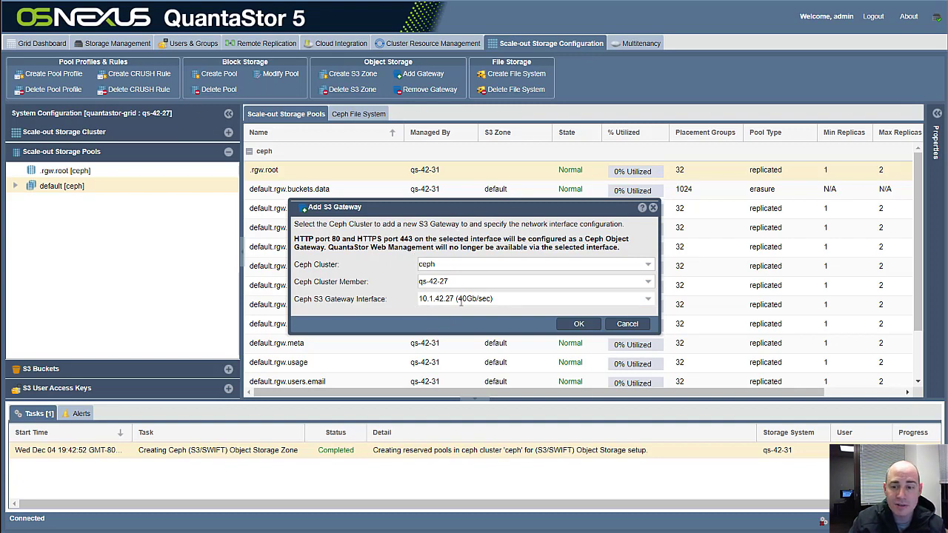
click(593, 326)
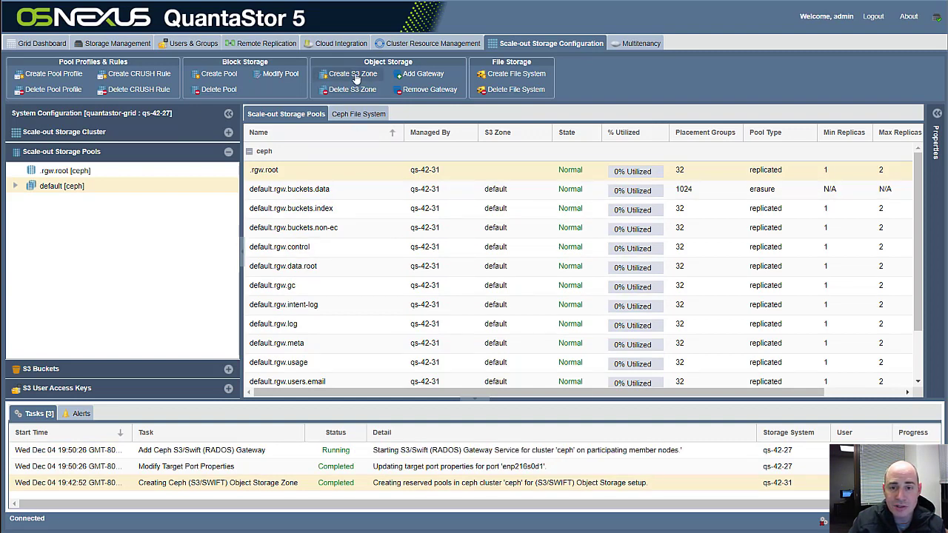
Add an S3 gateway to the ceph cluster on member qs-42-29 using interface 10.1.42.29 (40Gb/sec)
click(419, 75)
click(450, 282)
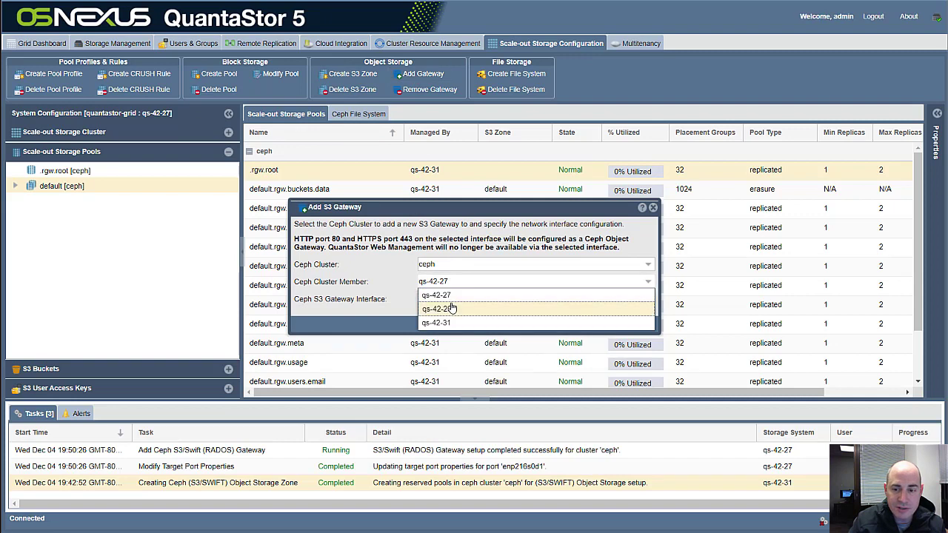
click(452, 309)
click(478, 299)
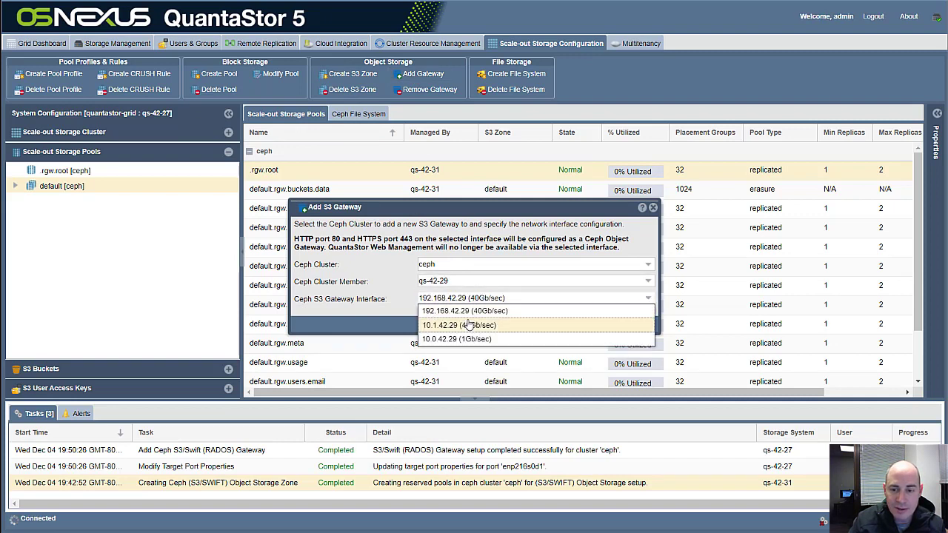
click(468, 325)
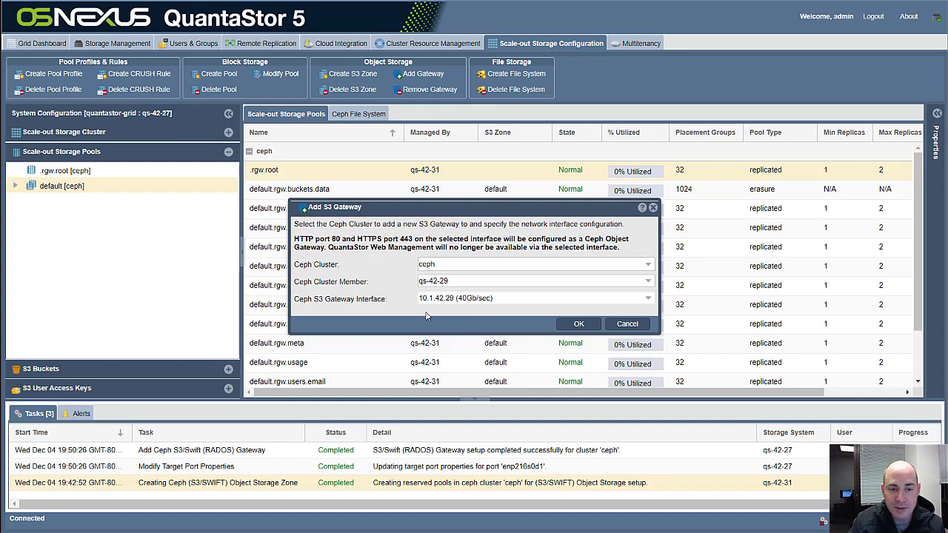
click(575, 328)
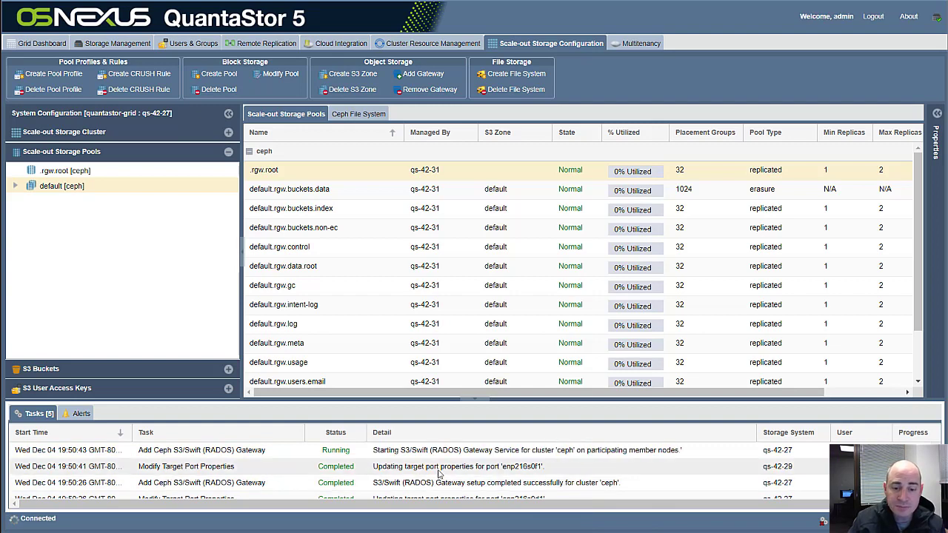
Check the gateways rgw.qs-42-27 and rgw.qs-42-29 under their members in the scale-out storage cluster
click(228, 134)
click(102, 199)
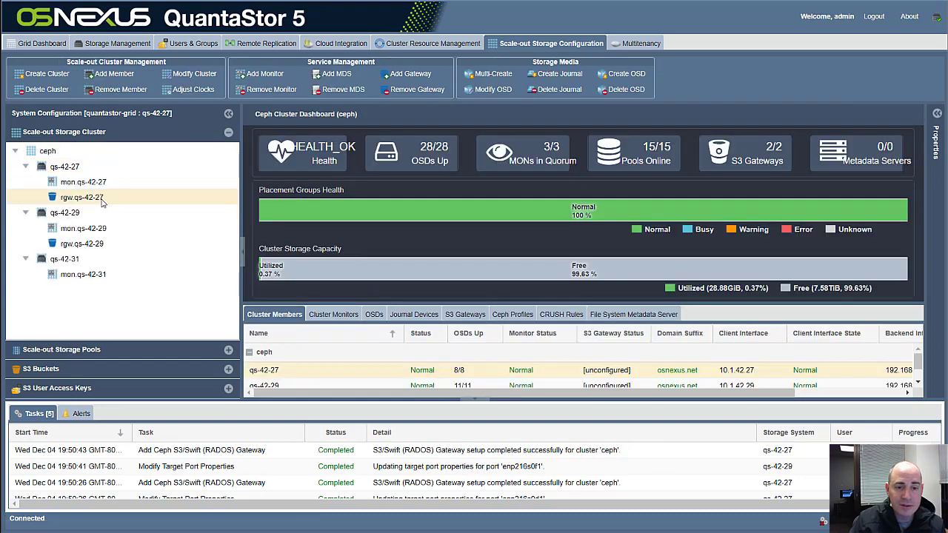
click(98, 244)
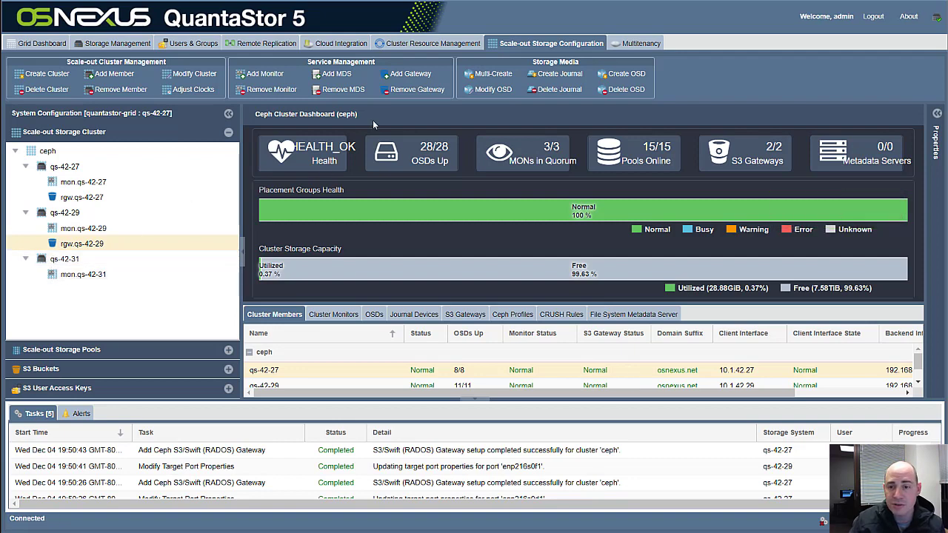
Add an S3 gateway on cluster member qs-42-31 using interface 10.1.42.31 (40Gb/sec) and check the storage pools and cluster overview
click(407, 76)
click(465, 284)
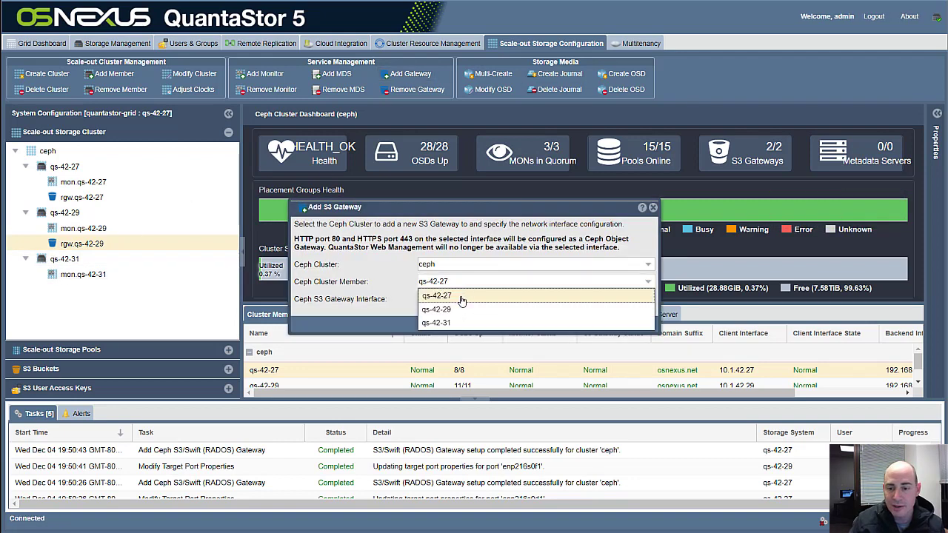
click(458, 322)
click(455, 298)
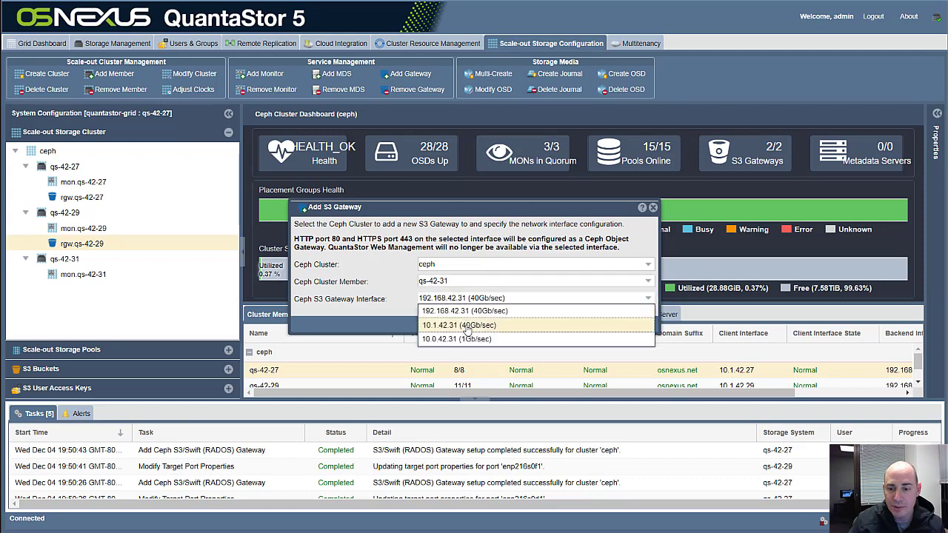
click(482, 324)
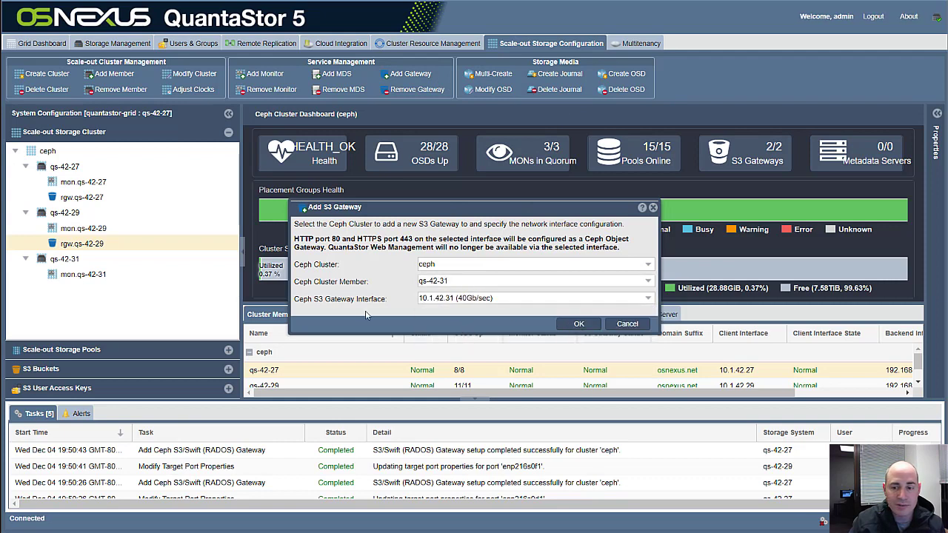
key(Return)
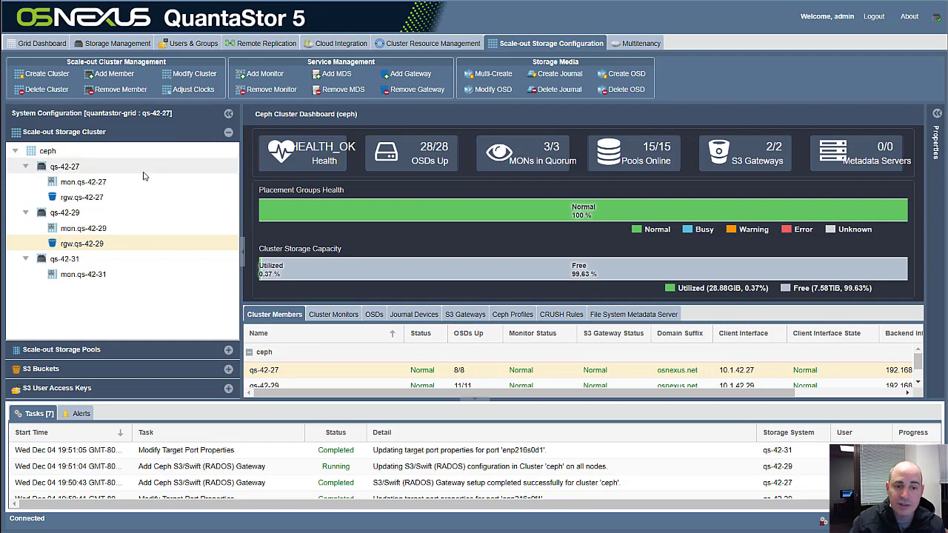
click(89, 350)
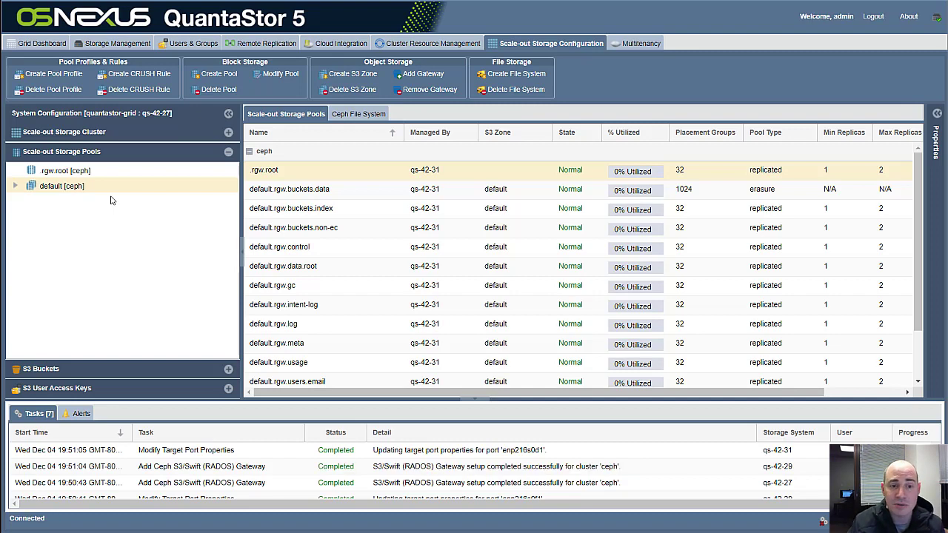
click(108, 131)
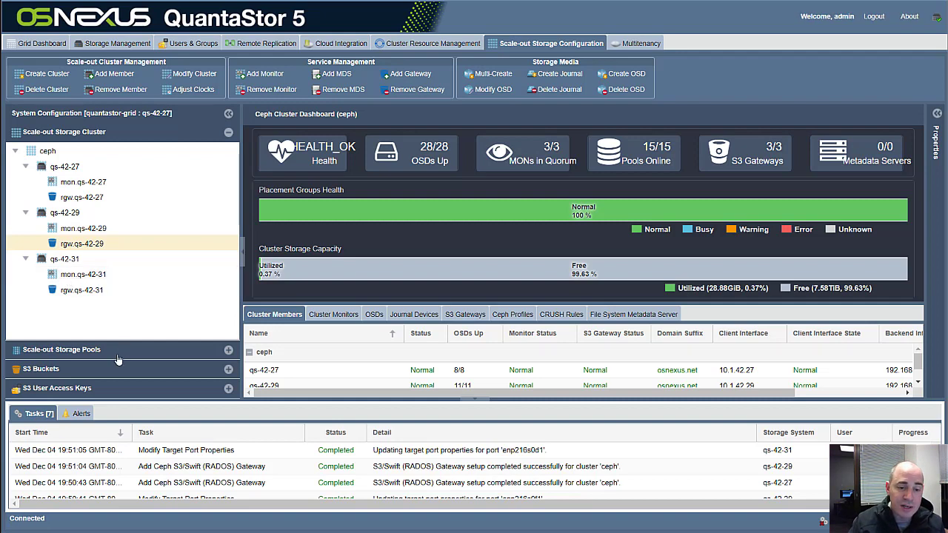
Start creating an S3 user access entry on the ceph cluster with the username user1
click(112, 389)
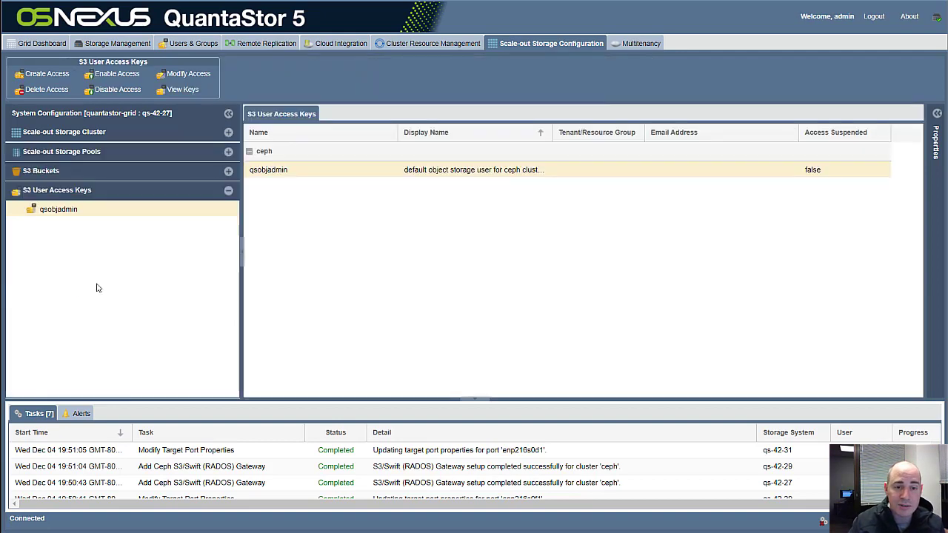
right_click(92, 268)
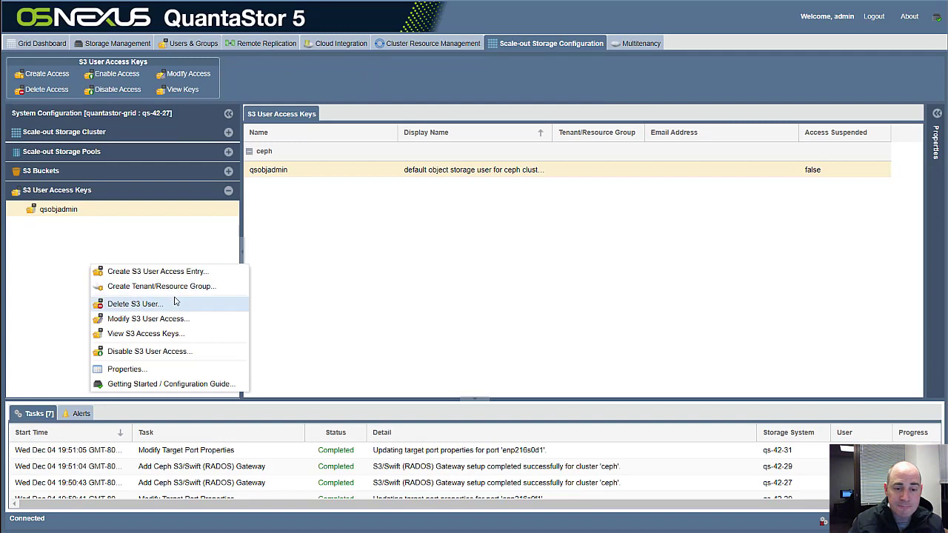
click(174, 272)
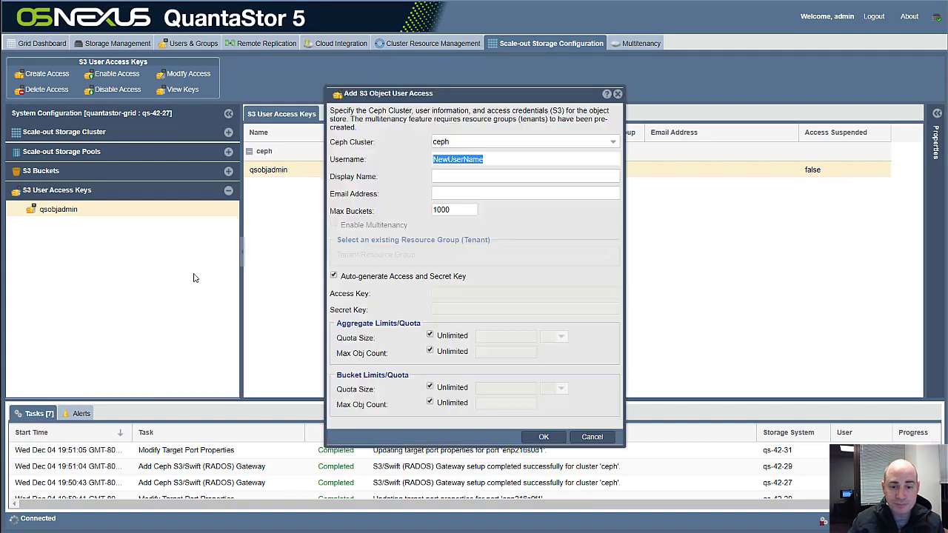
text(user1)
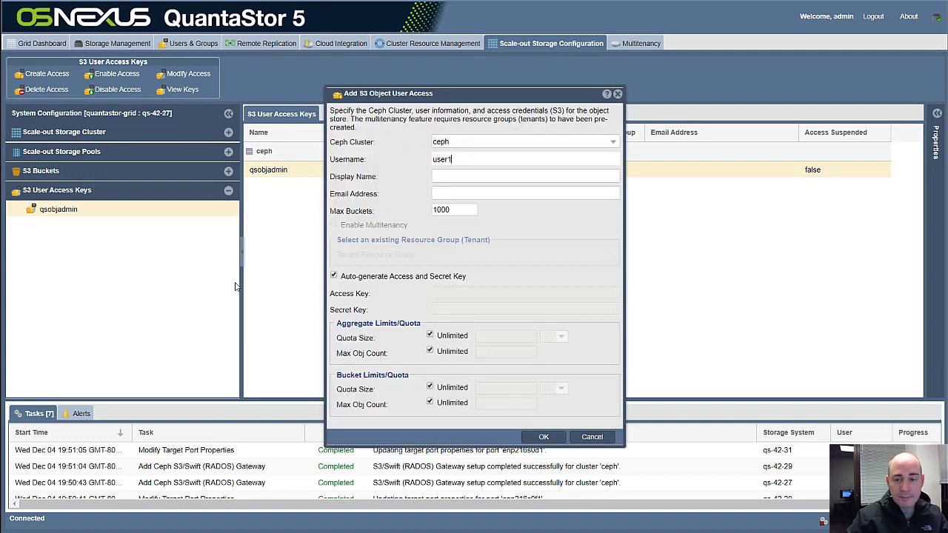
click(430, 336)
click(430, 336)
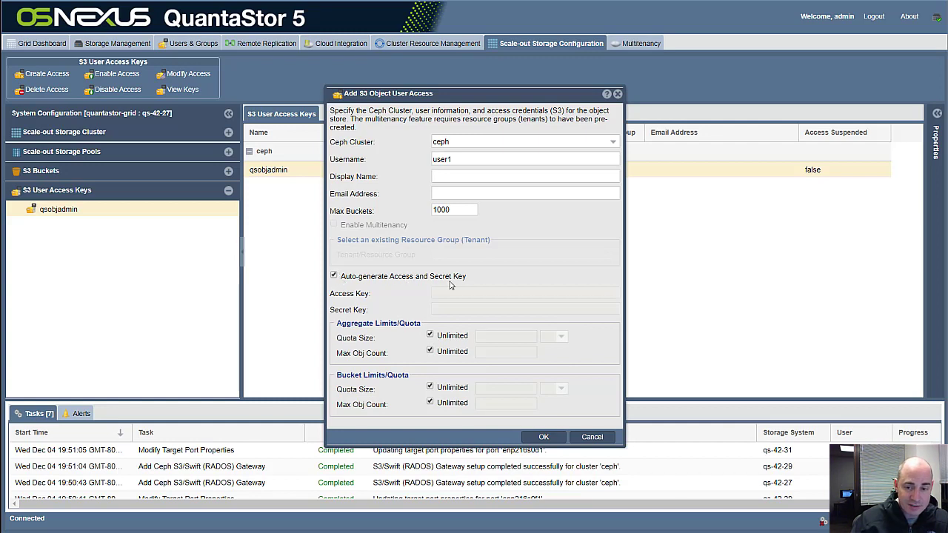
click(334, 276)
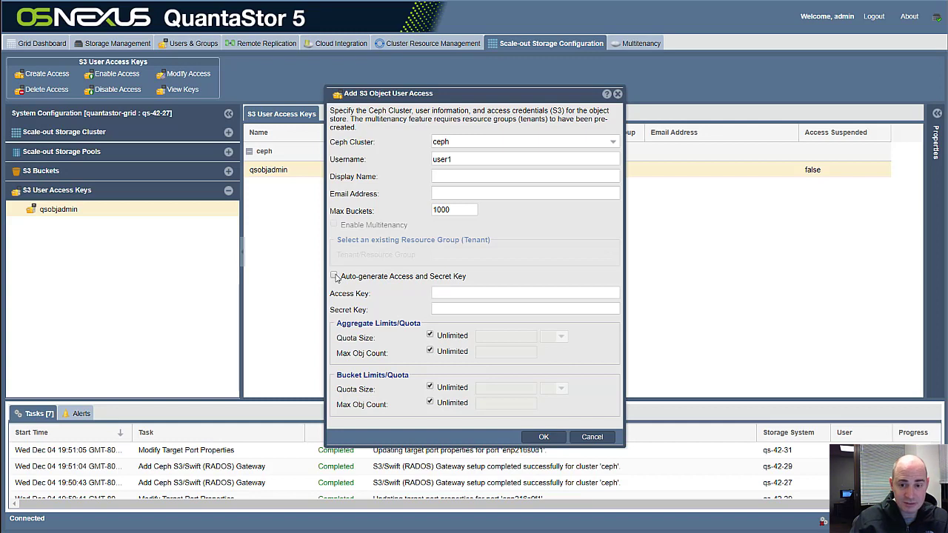
click(334, 276)
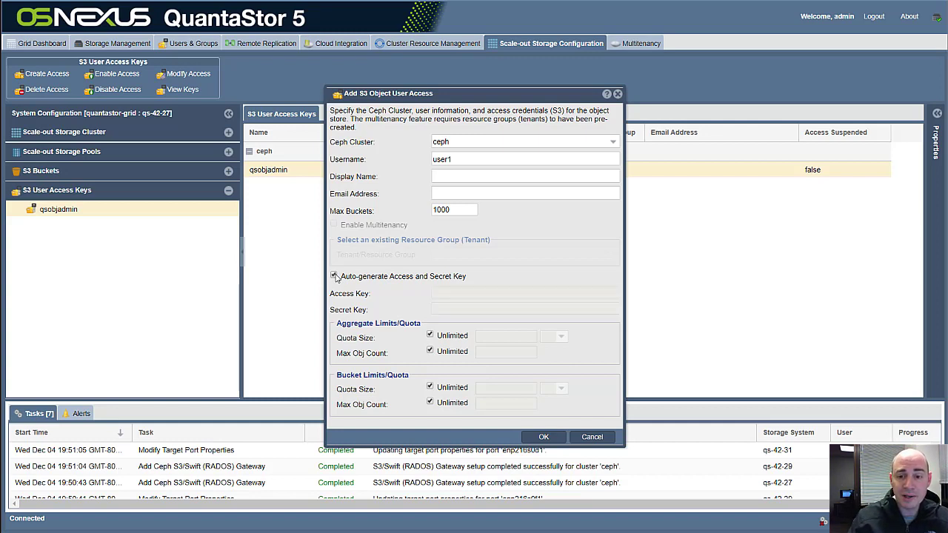
Enter the user's display name, create the S3 user with auto-generated access and secret keys, and select user1
click(463, 177)
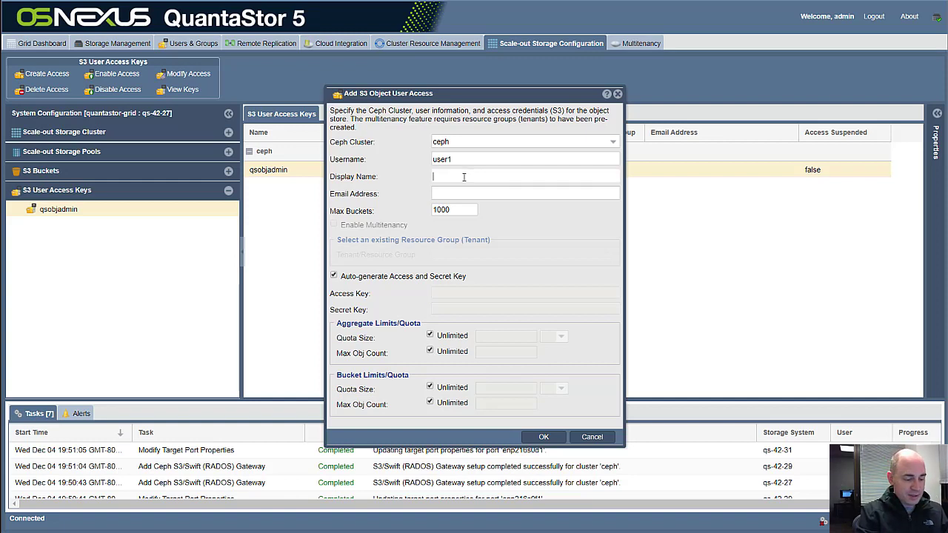
text(Steve)
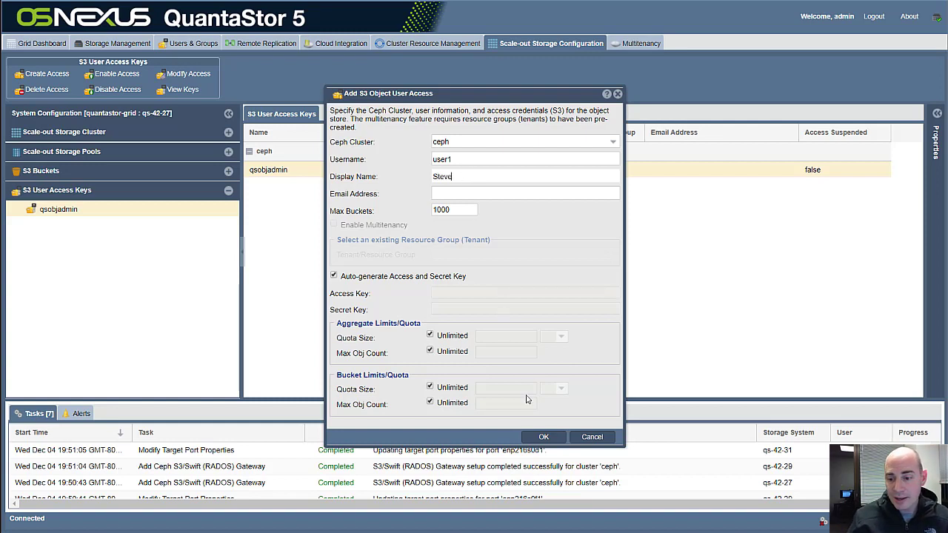
click(545, 437)
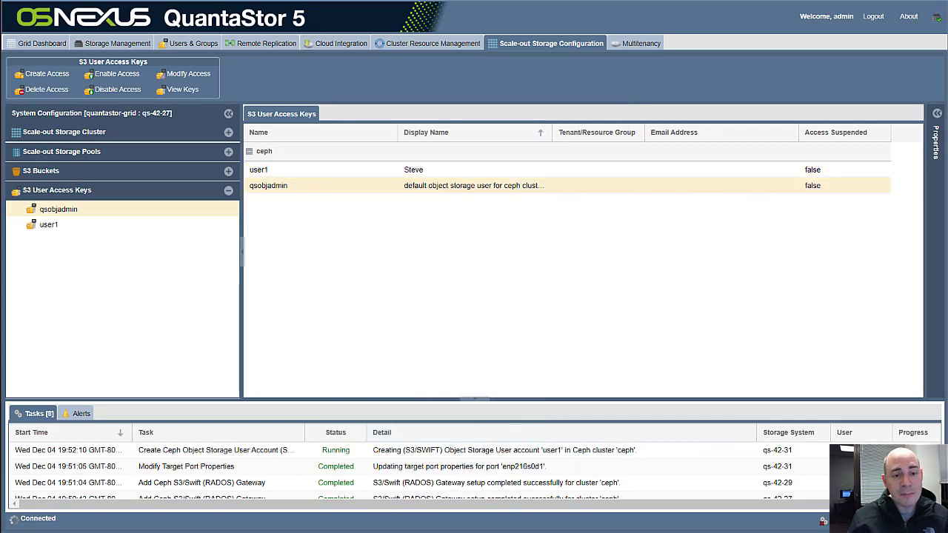
click(49, 227)
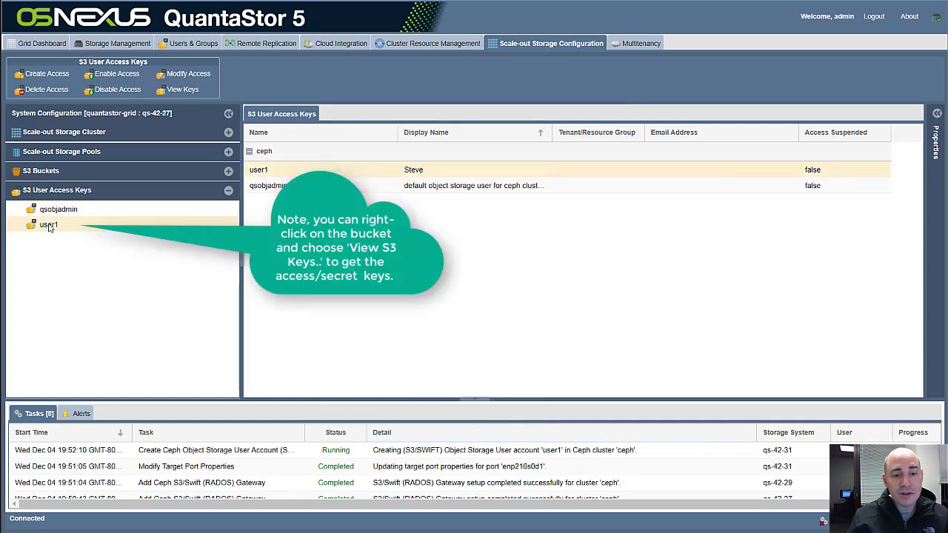
Start creating an S3 bucket named bucket1 on the ceph cluster with user1's access keys
click(69, 174)
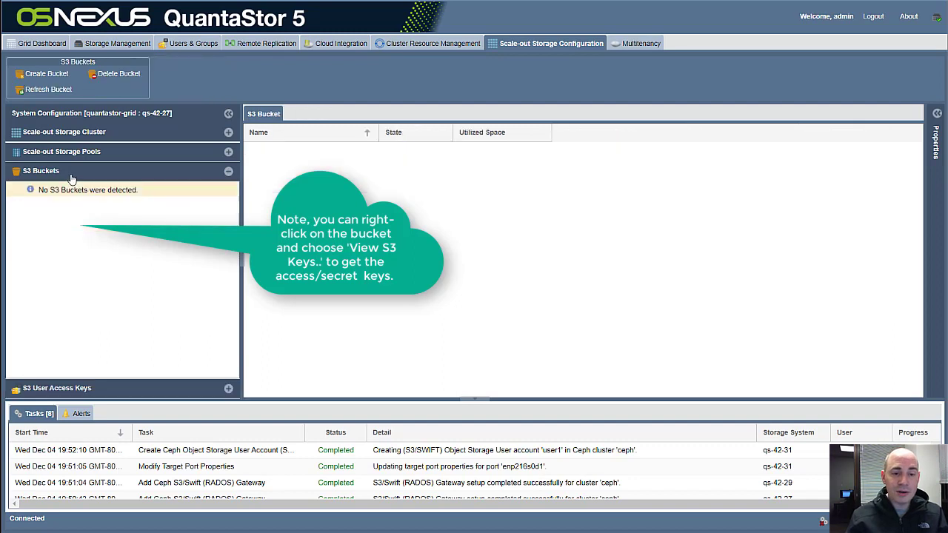
right_click(82, 212)
click(113, 217)
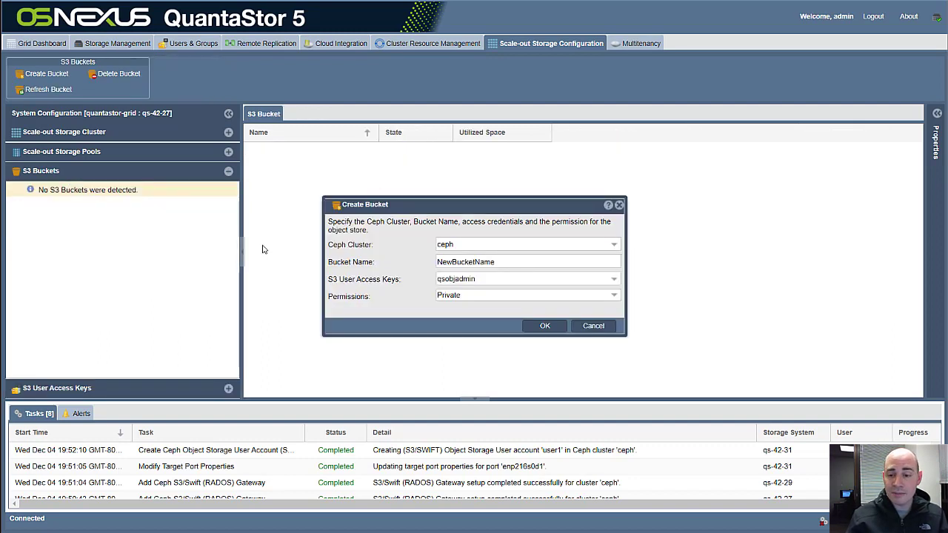
click(497, 278)
click(495, 303)
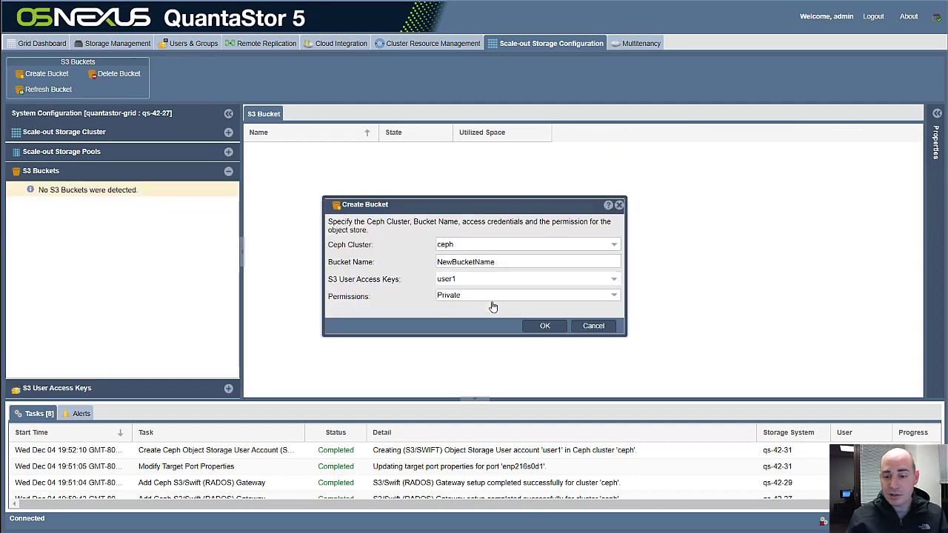
double_click(506, 262)
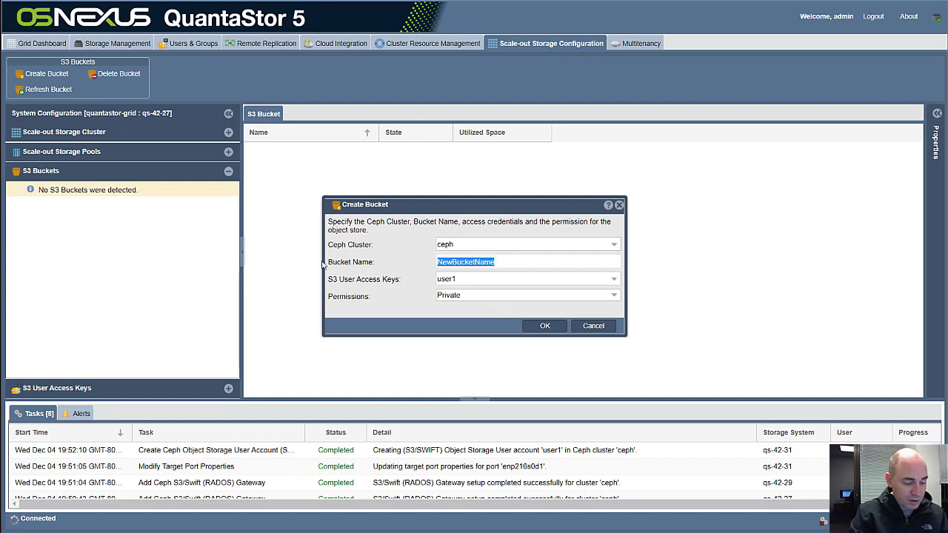
text(bucket1)
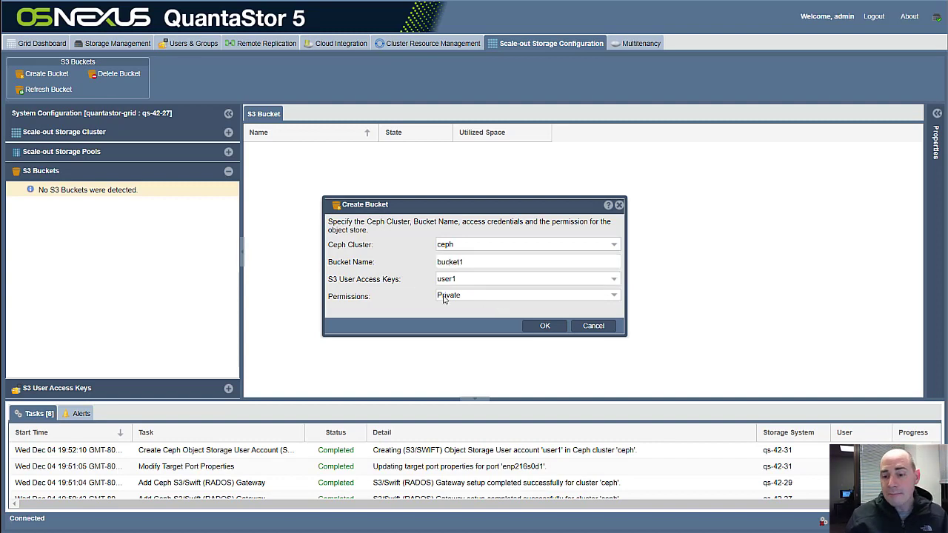
Review the permission options available for the new bucket
click(501, 296)
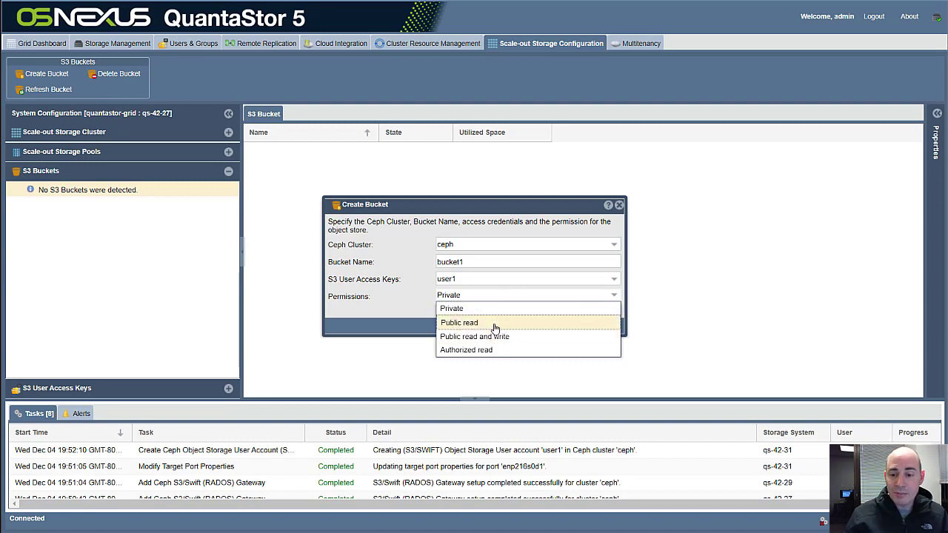
click(492, 262)
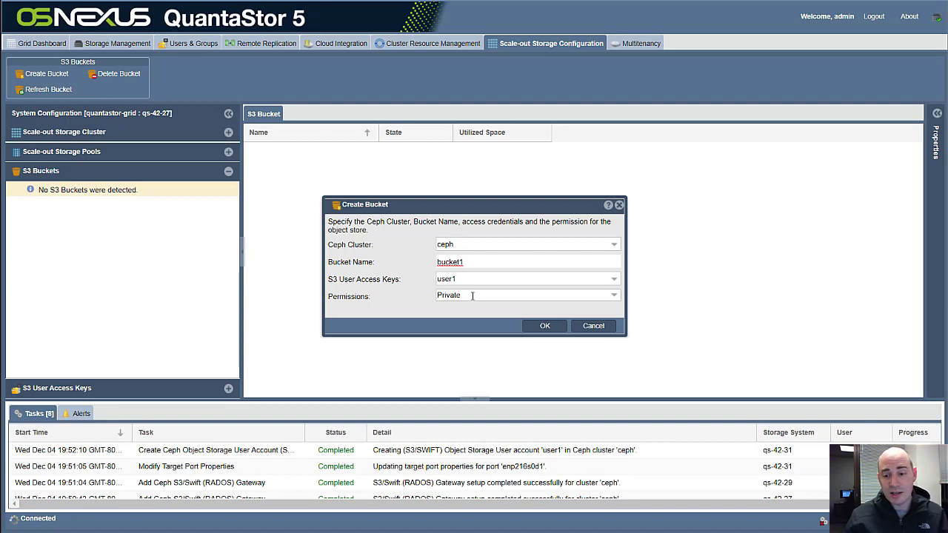
click(472, 295)
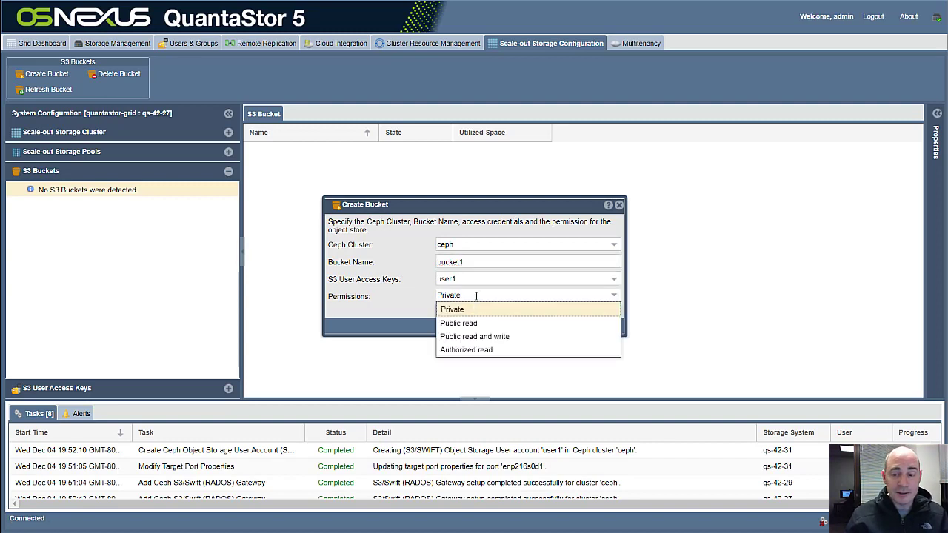
click(383, 307)
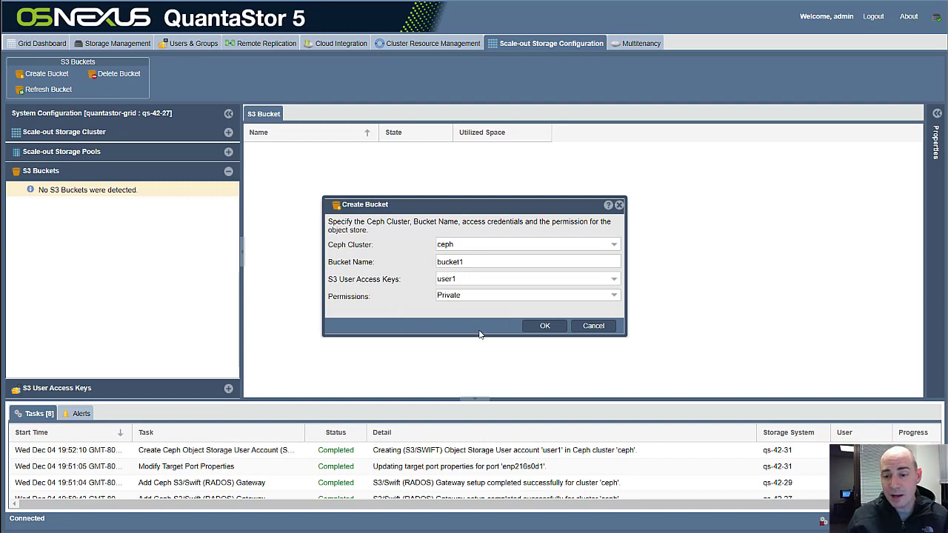
Create bucket1 with Private permissions and check its bucket creation task
click(546, 334)
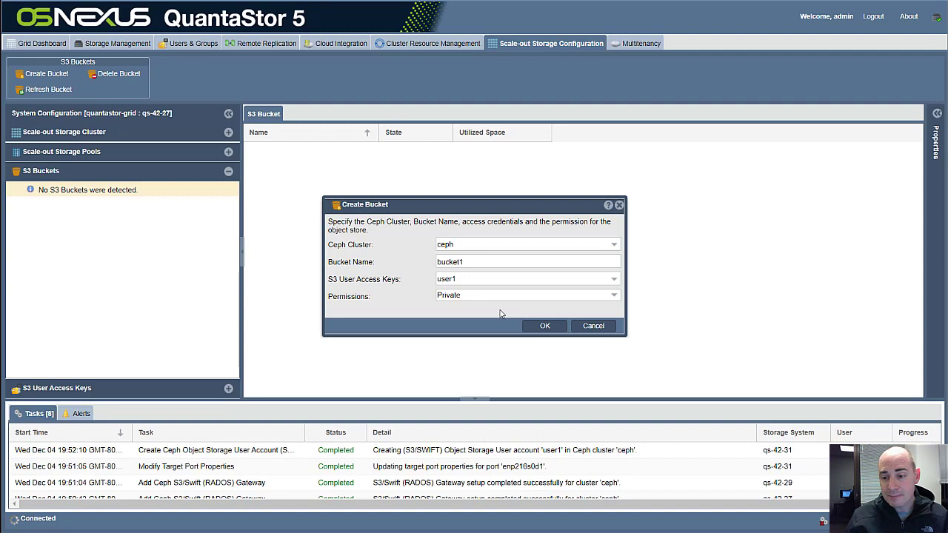
click(547, 327)
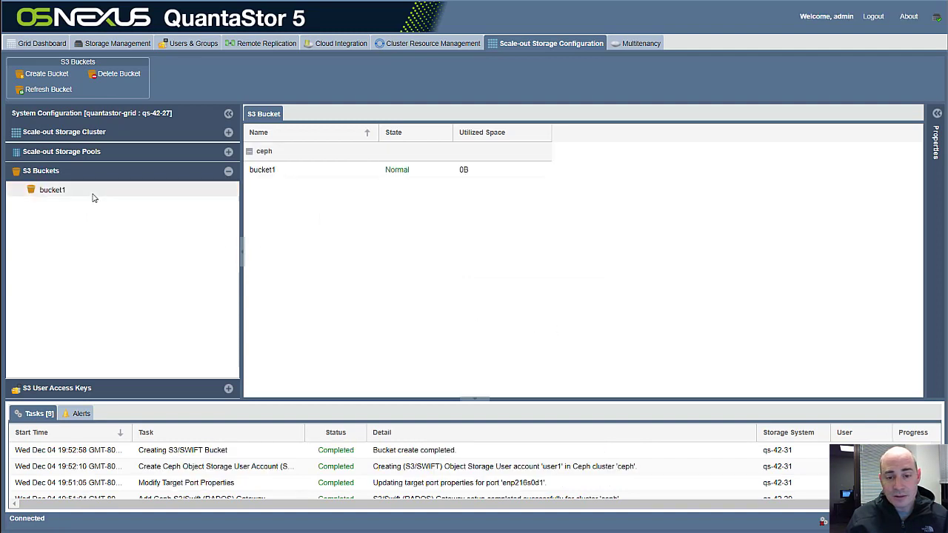
click(220, 450)
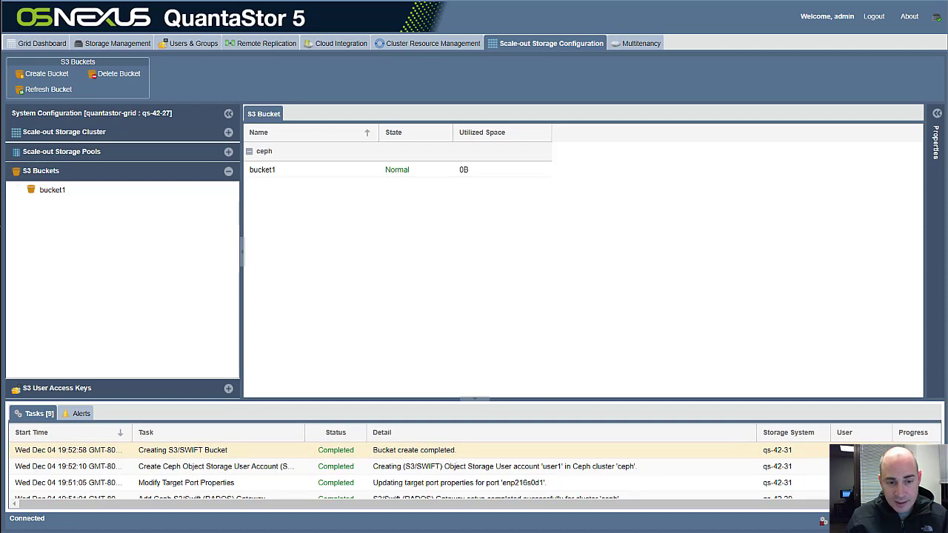
Review bucket1, the S3 user access keys and the multitenancy section
click(28, 188)
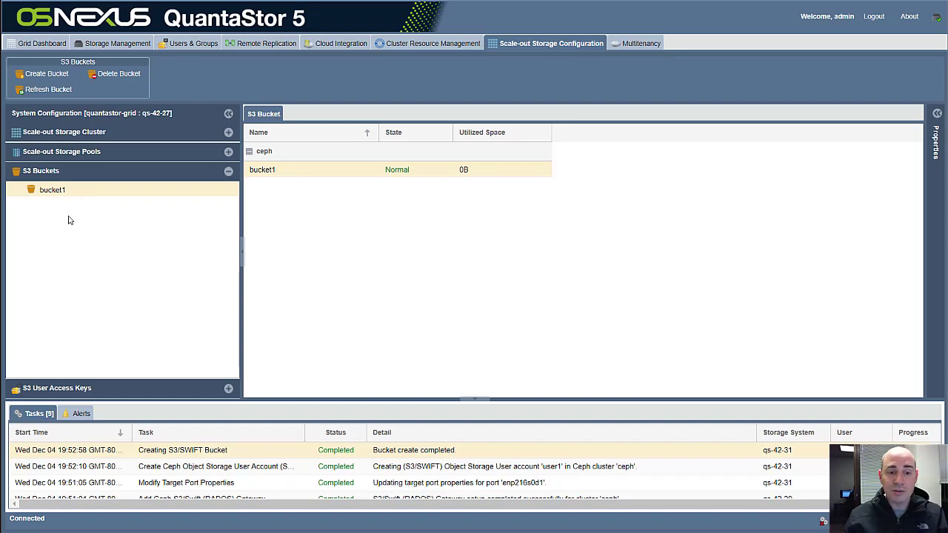
click(85, 391)
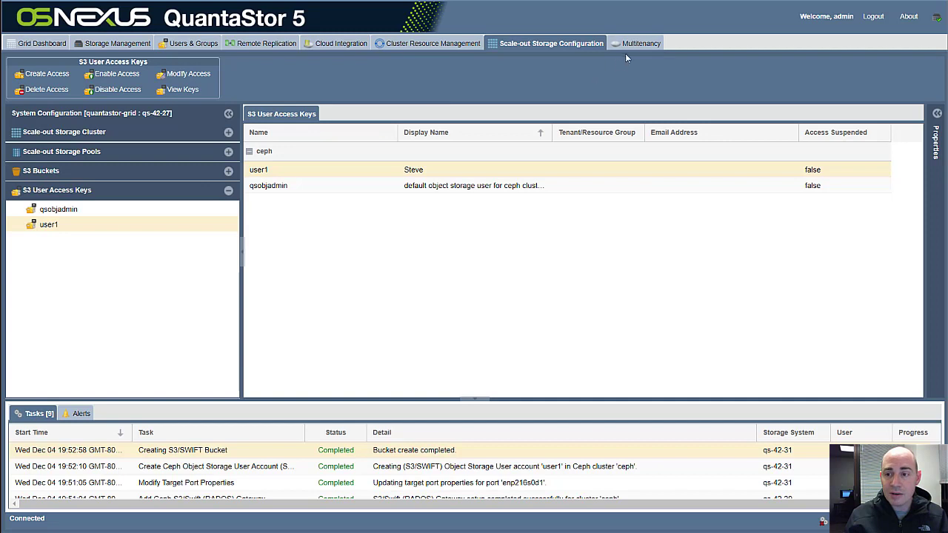
click(641, 45)
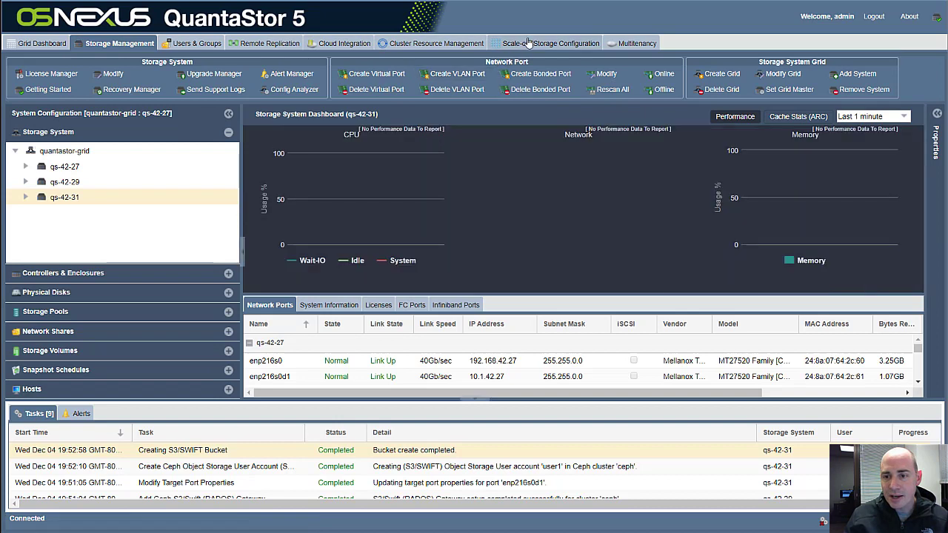
Examine the Ceph cluster's placement group health, storage capacity and OSDs
click(529, 46)
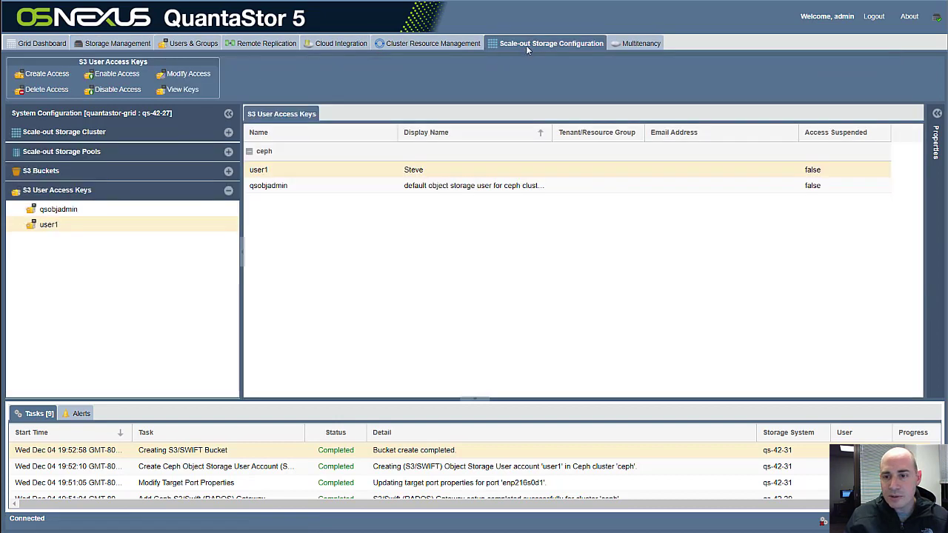
click(102, 135)
mouse_move(307, 216)
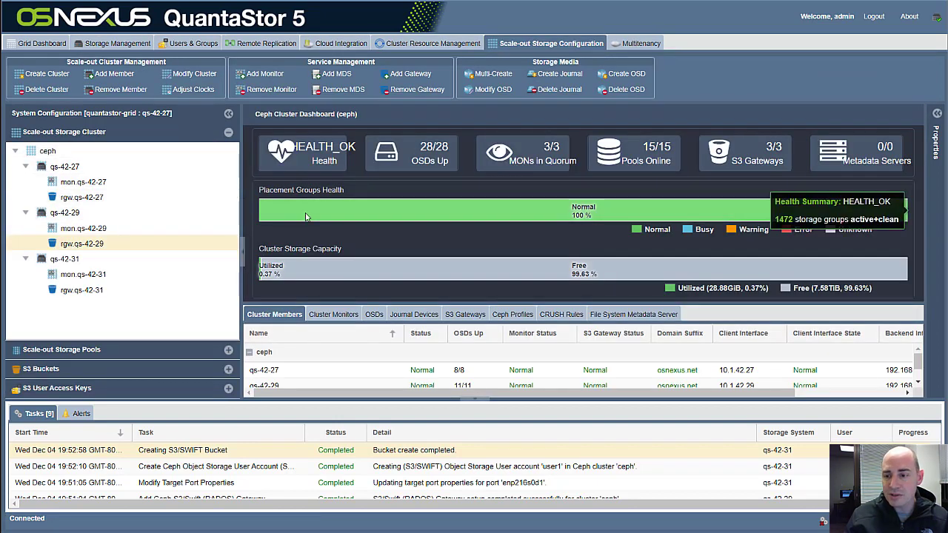
mouse_move(557, 273)
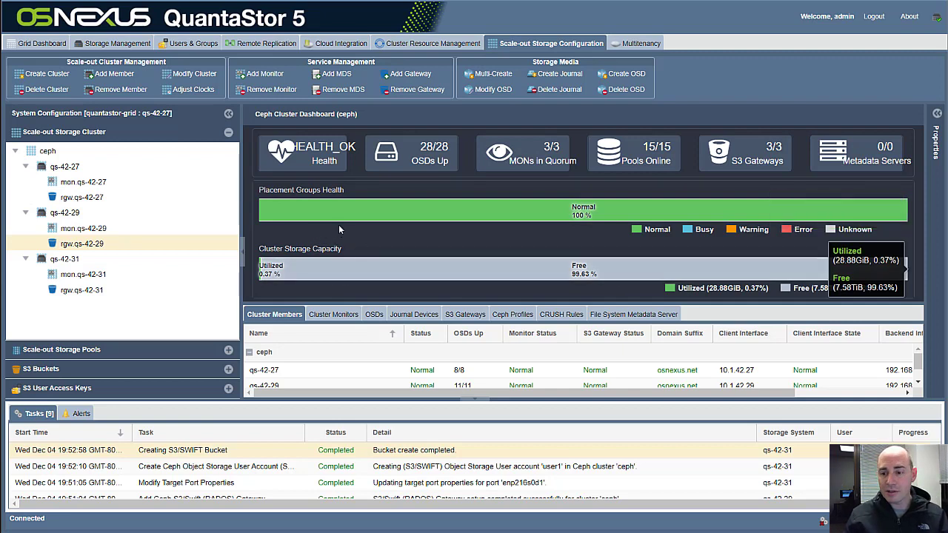
mouse_move(274, 200)
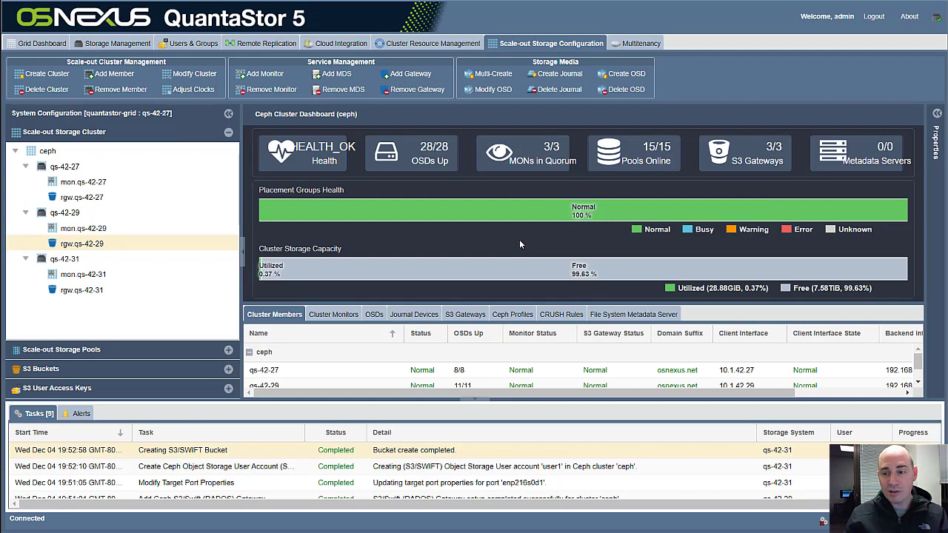
mouse_move(528, 216)
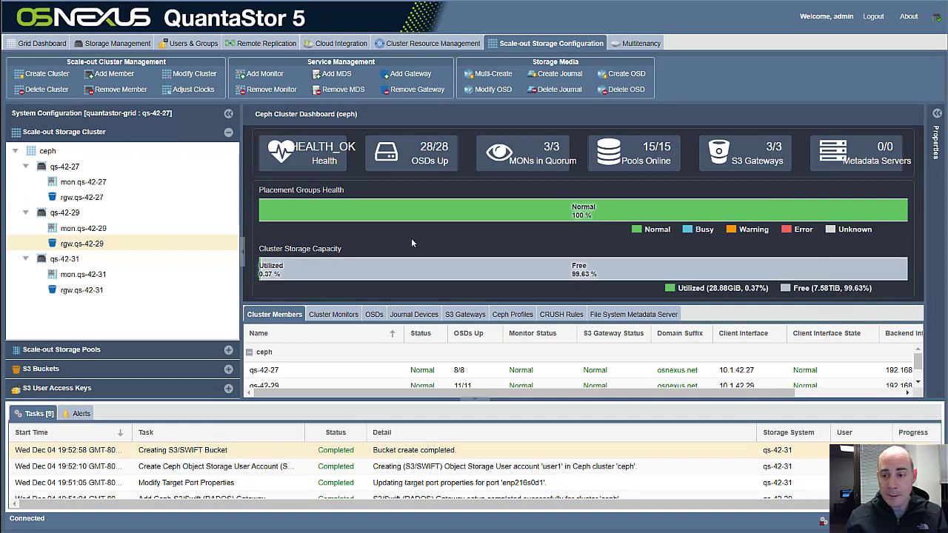
click(374, 314)
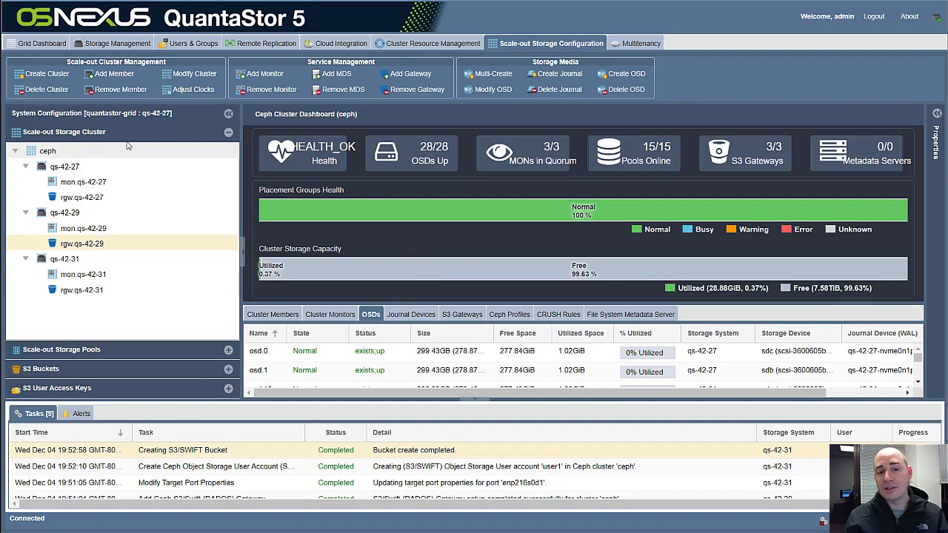
click(82, 413)
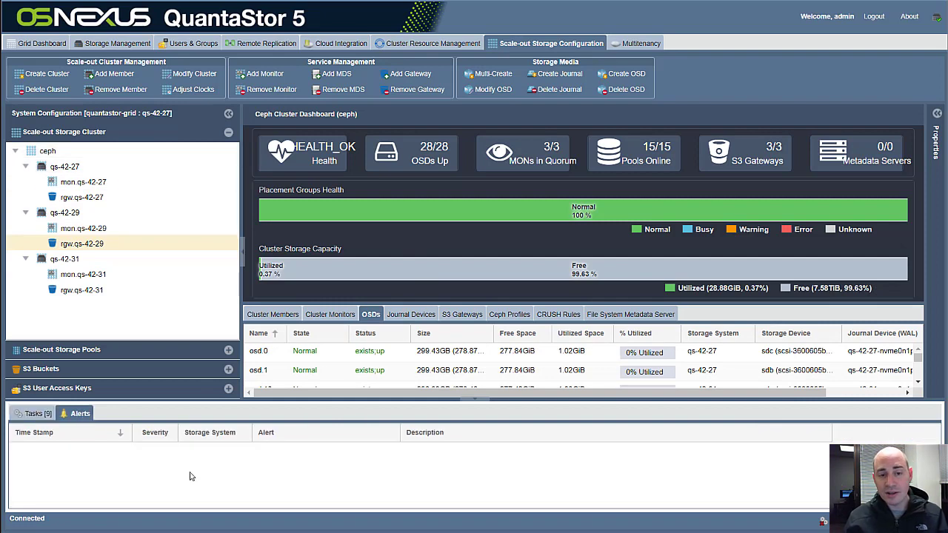
click(117, 43)
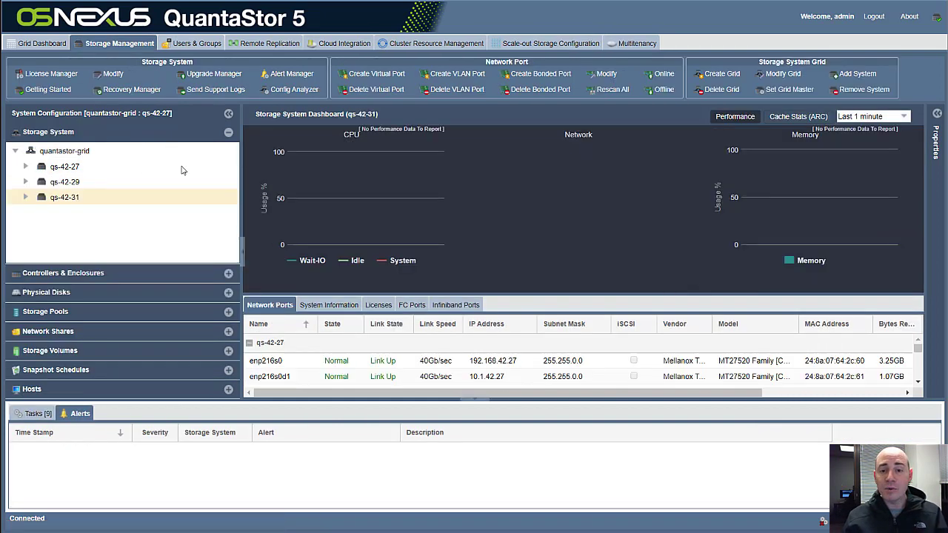
click(289, 73)
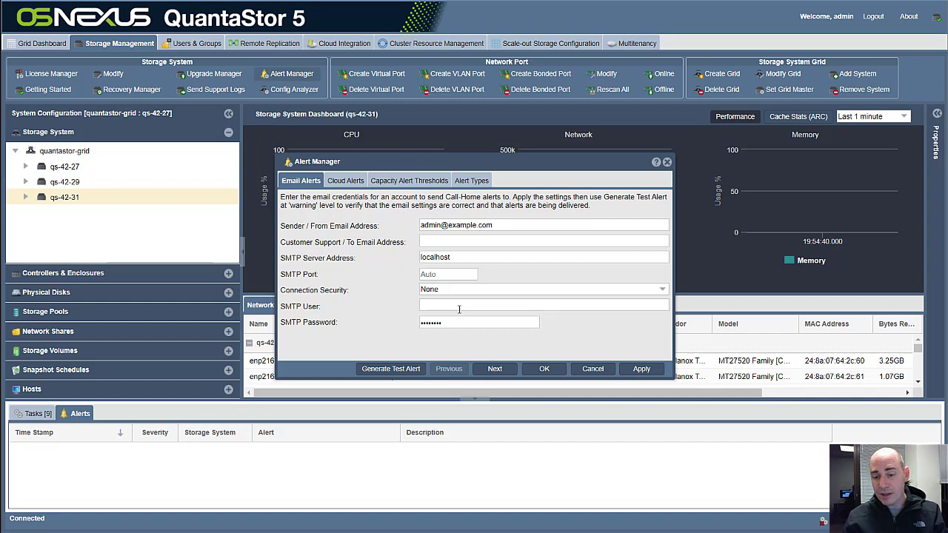
click(346, 181)
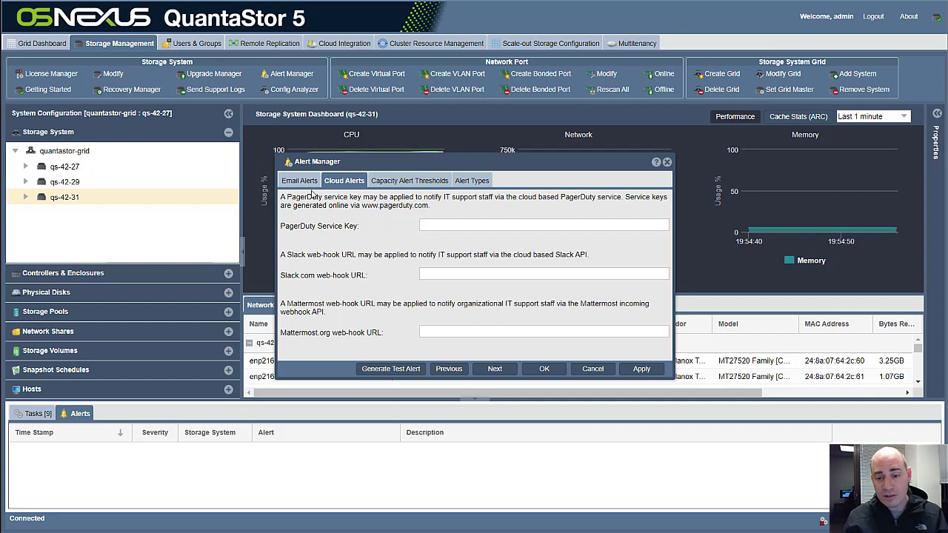
click(411, 181)
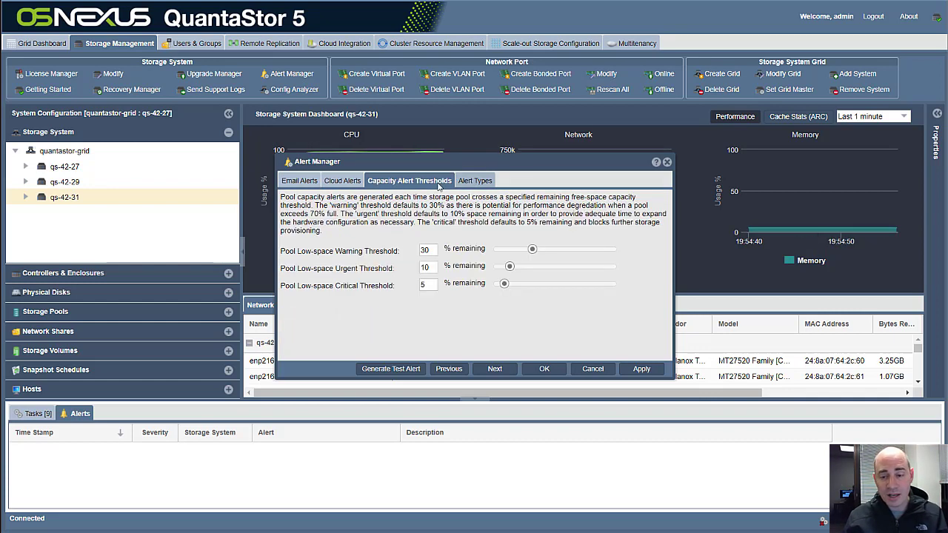
click(592, 369)
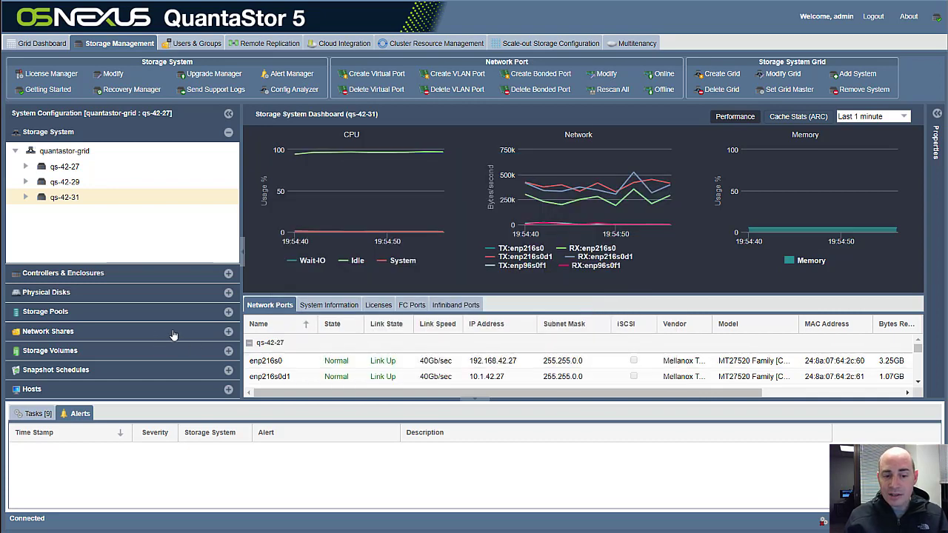
Review the physical disks, storage pools and hardware controllers of the storage systems
click(228, 294)
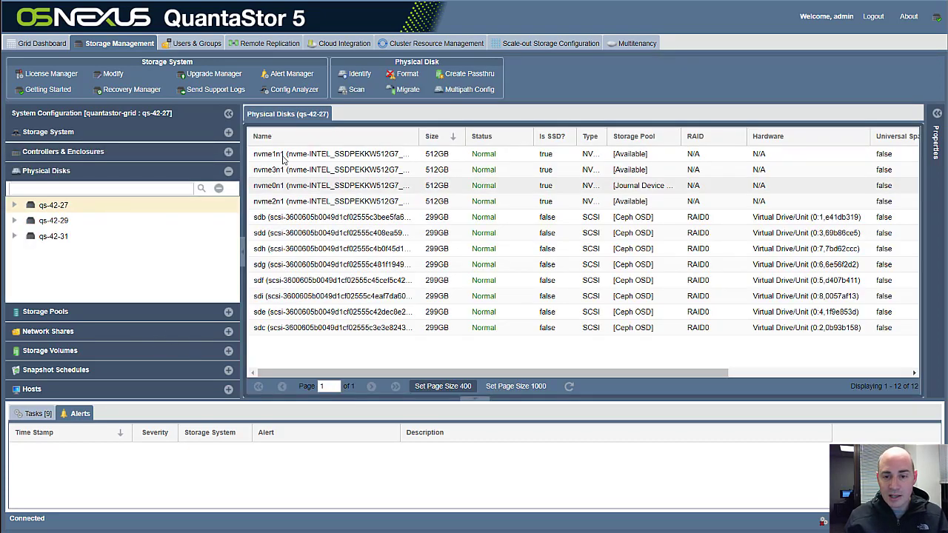
click(143, 317)
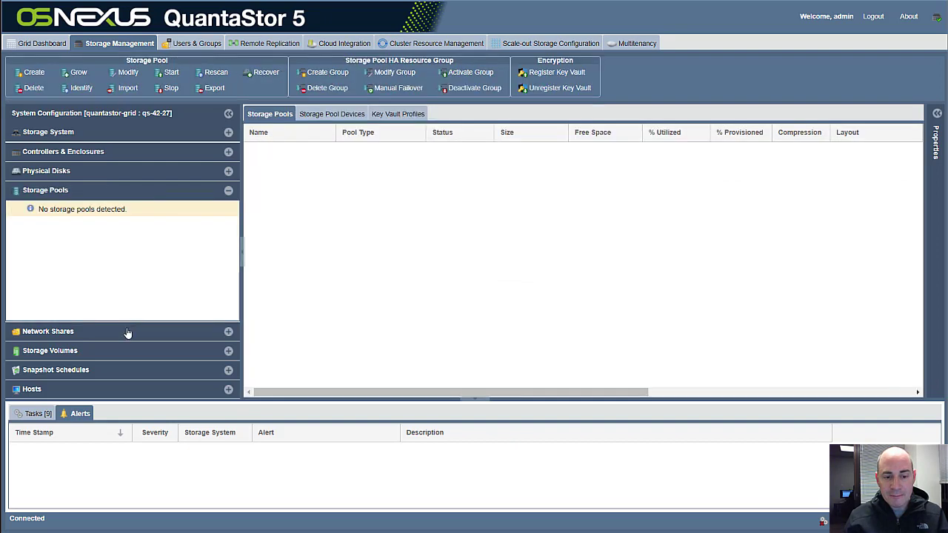
click(108, 153)
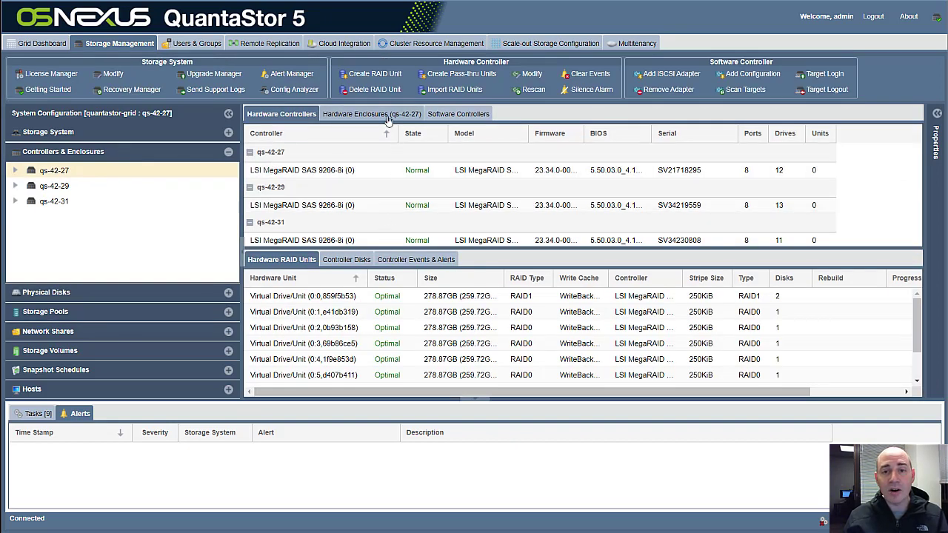
Inspect the drive layout of hardware enclosure 0:191 on qs-42-27 and the actions available for disk 0:191:13
click(386, 116)
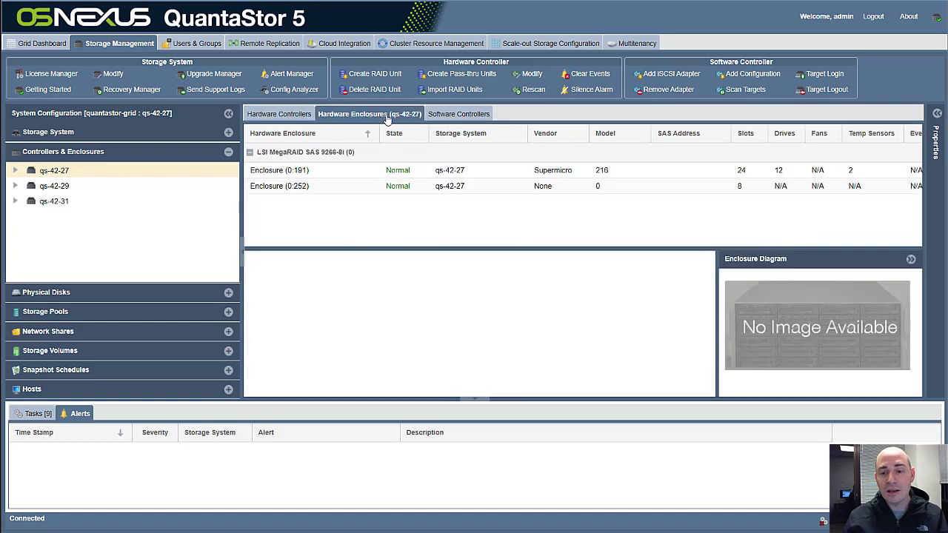
click(368, 174)
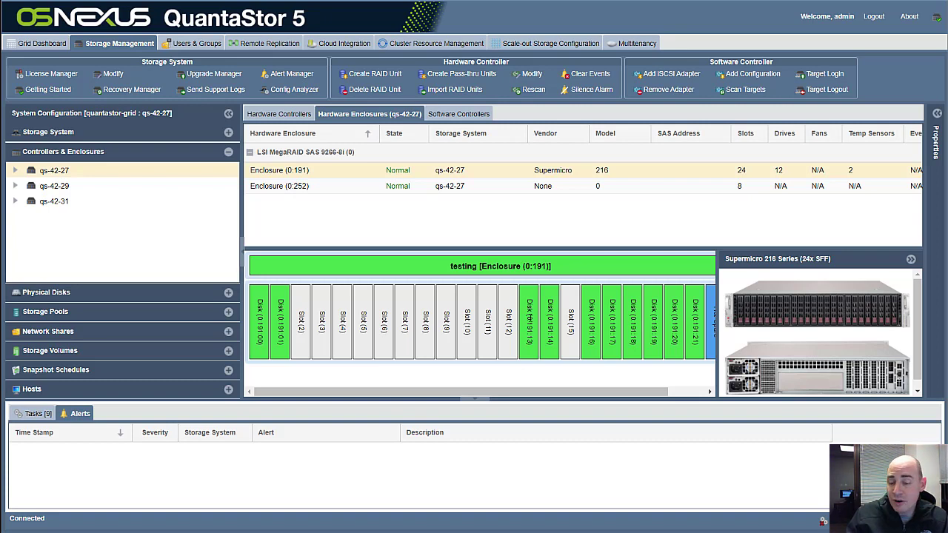
right_click(529, 317)
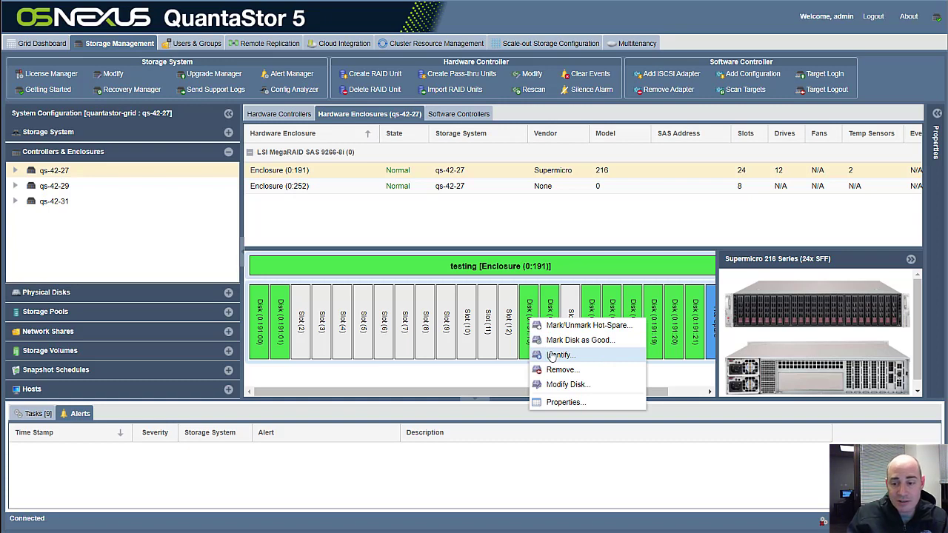
click(527, 305)
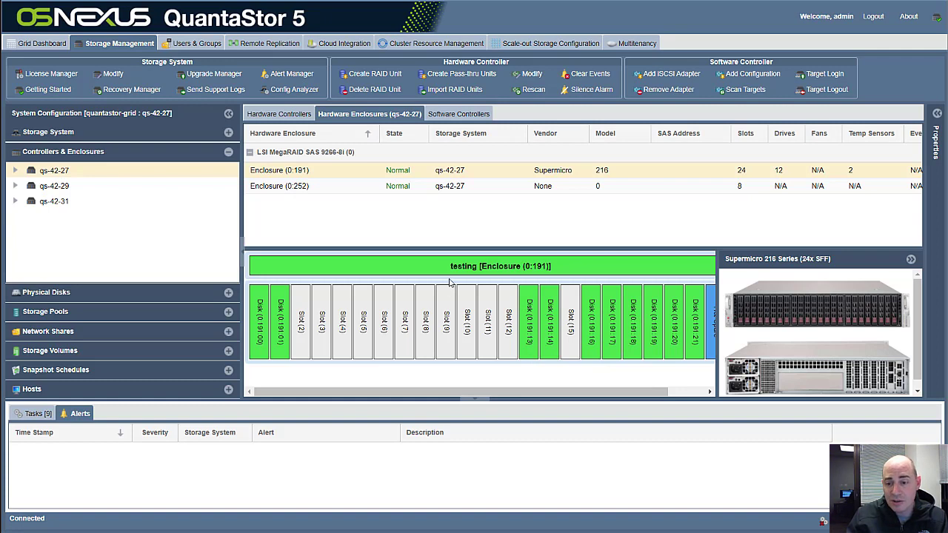
Start modifying enclosure 0:191 and enter RACK1-U20 as its tag / alternate name
right_click(470, 266)
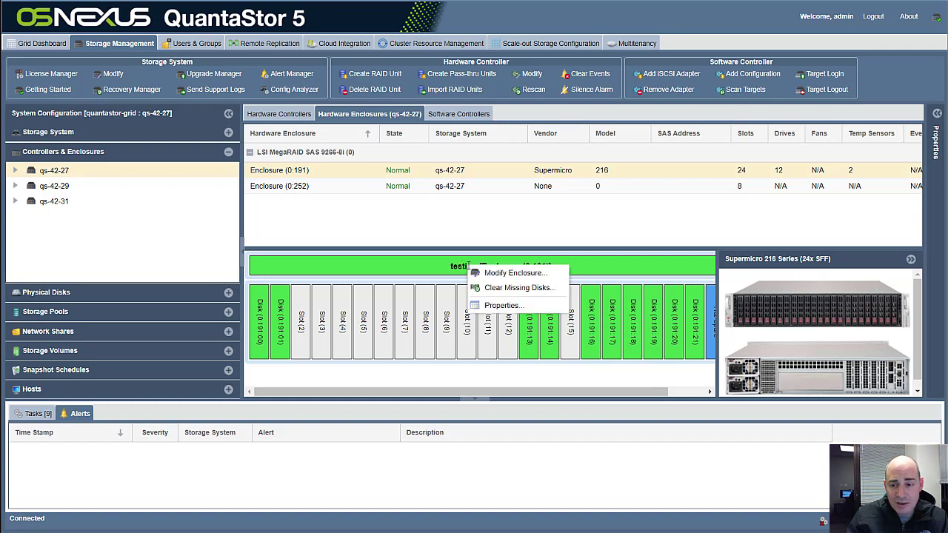
click(509, 274)
drag(459, 202, 393, 203)
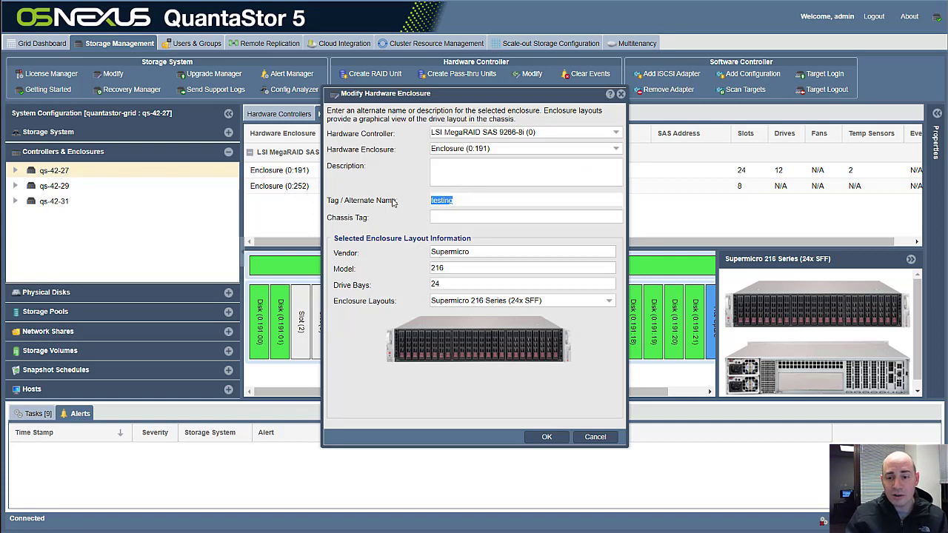
text(RACK1-U)
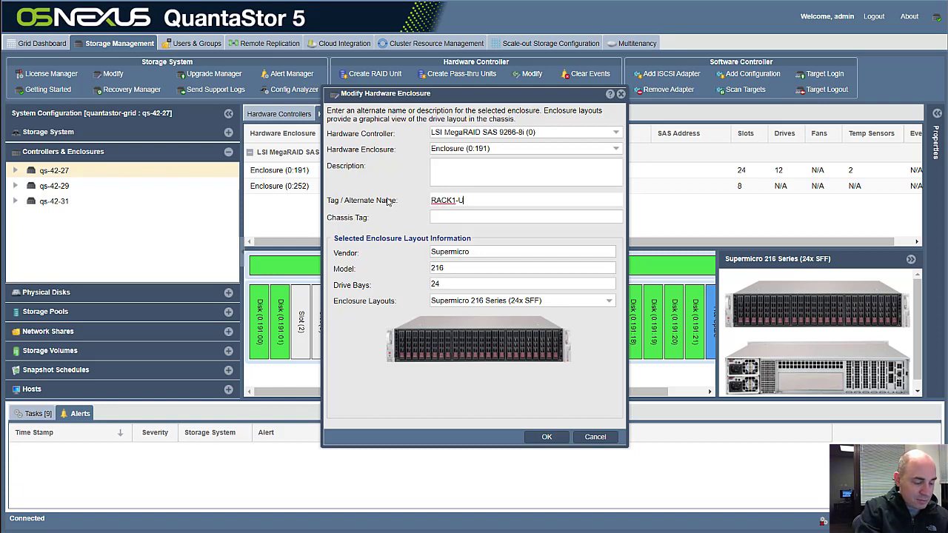
text(20)
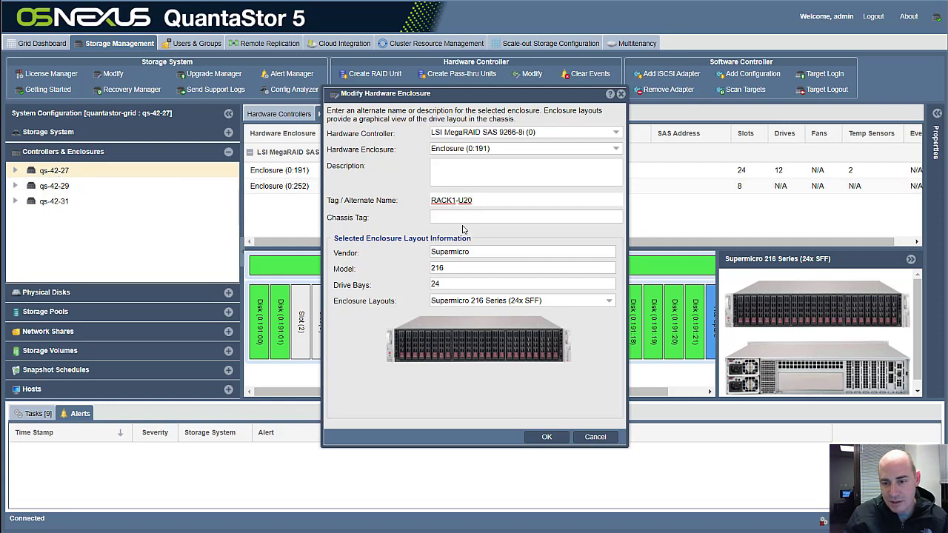
Change the enclosure's tag / alternate name to RACK42-27 and save the modification
drag(453, 201, 517, 194)
text(4)
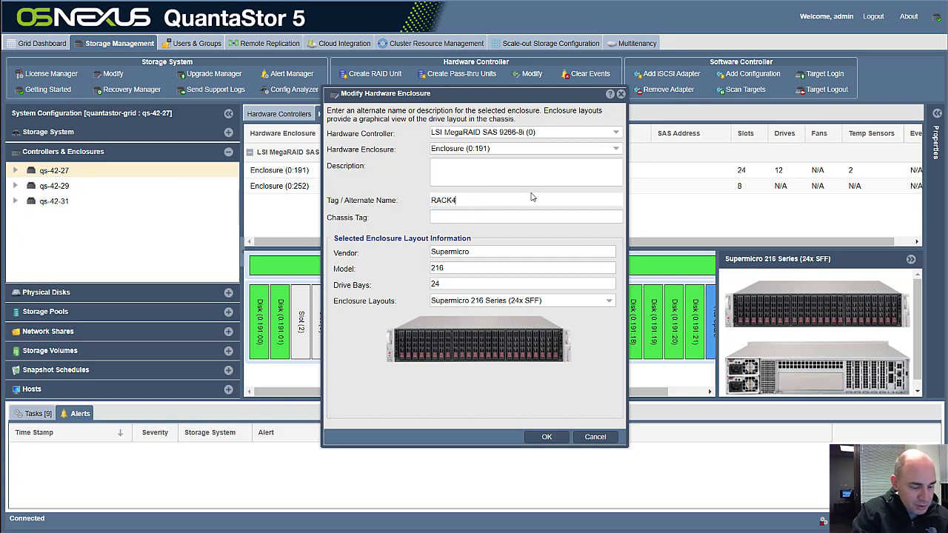
text(2-27)
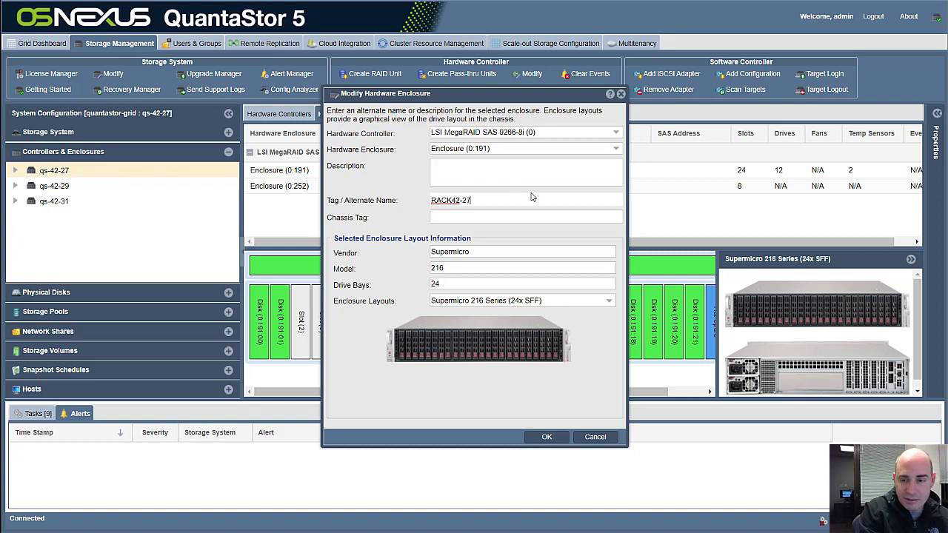
click(555, 440)
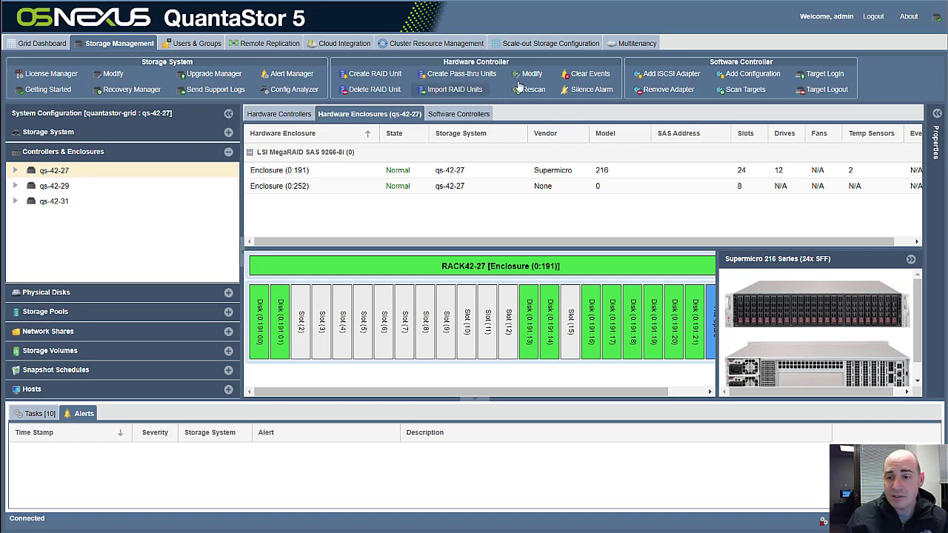
Review the scale-out cluster's storage pools, OSDs, S3 gateways and S3 buckets
click(563, 43)
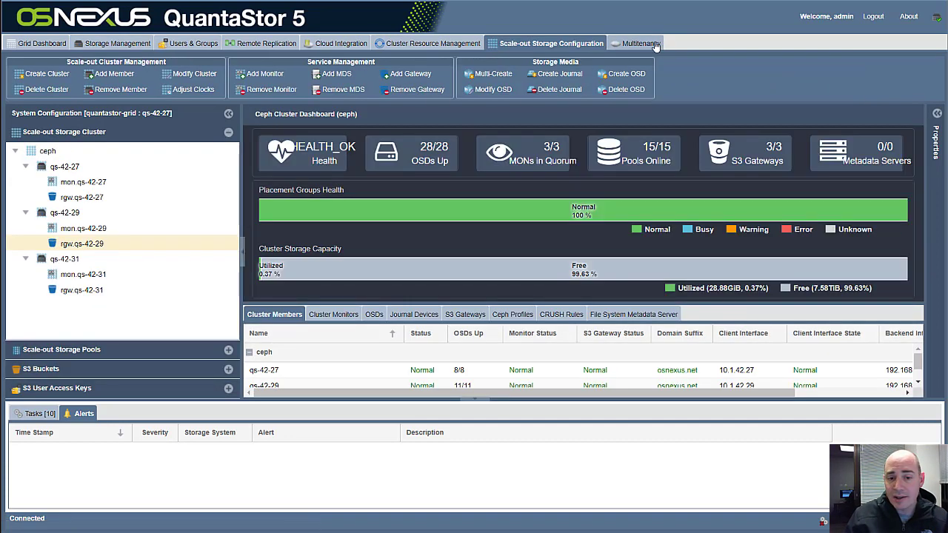
click(97, 357)
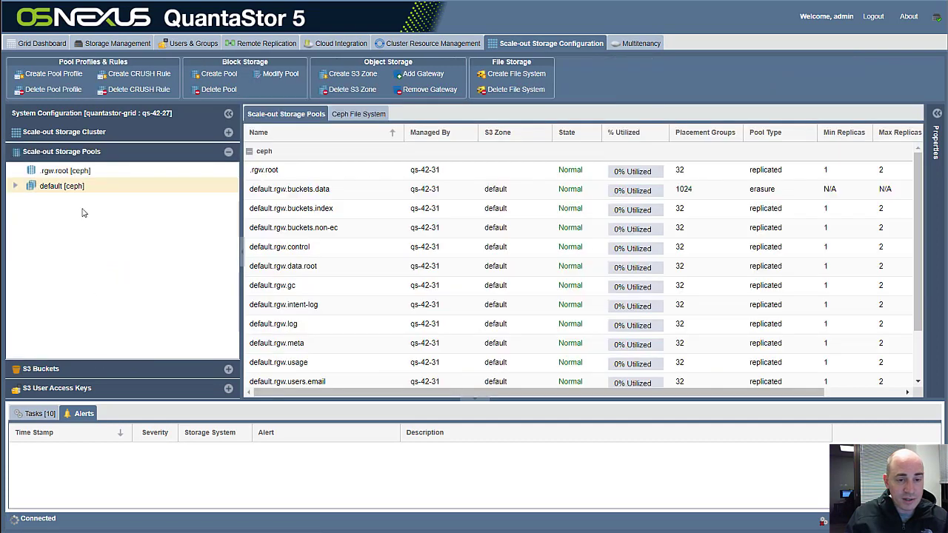
click(102, 136)
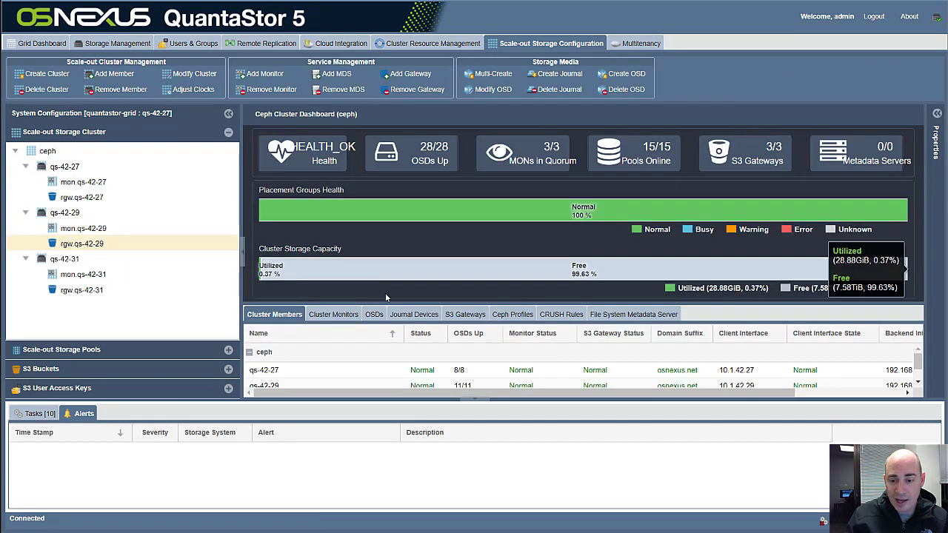
click(374, 315)
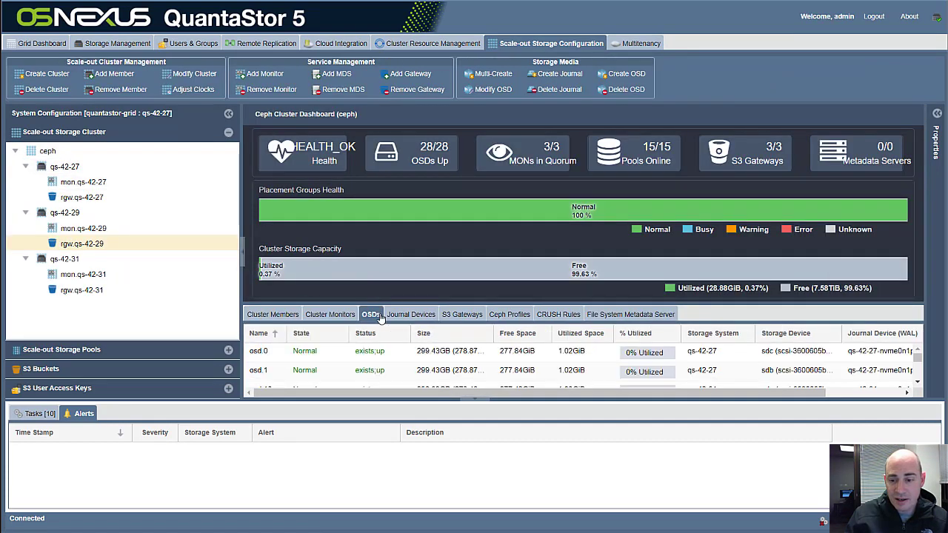
click(464, 315)
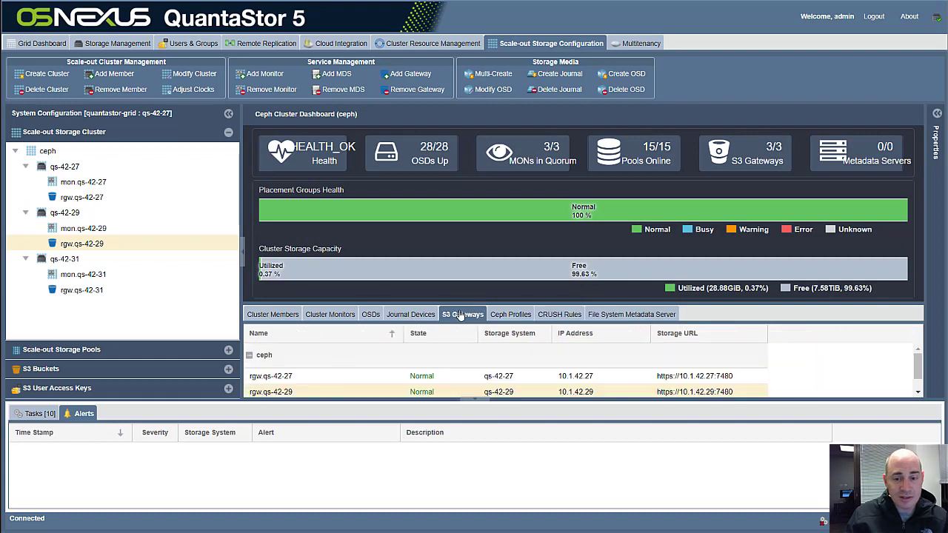
click(62, 350)
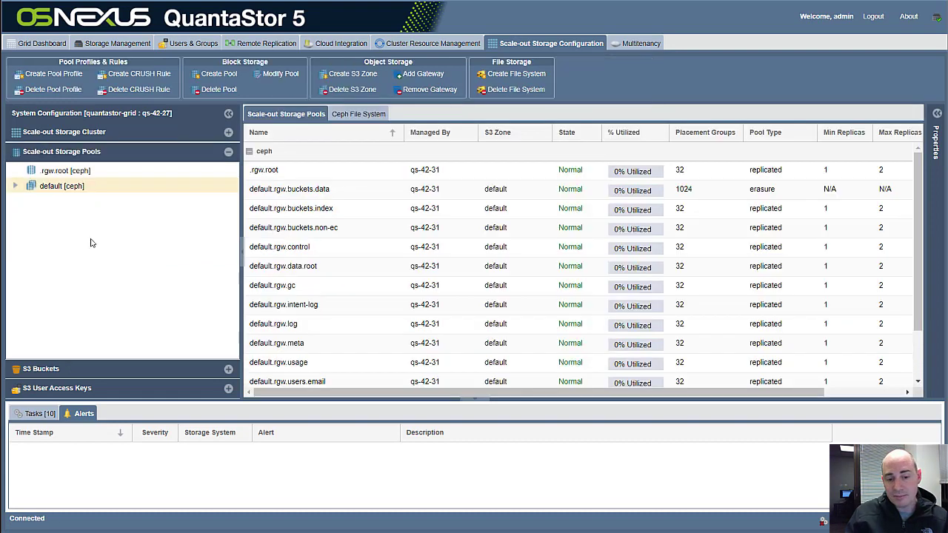
click(71, 374)
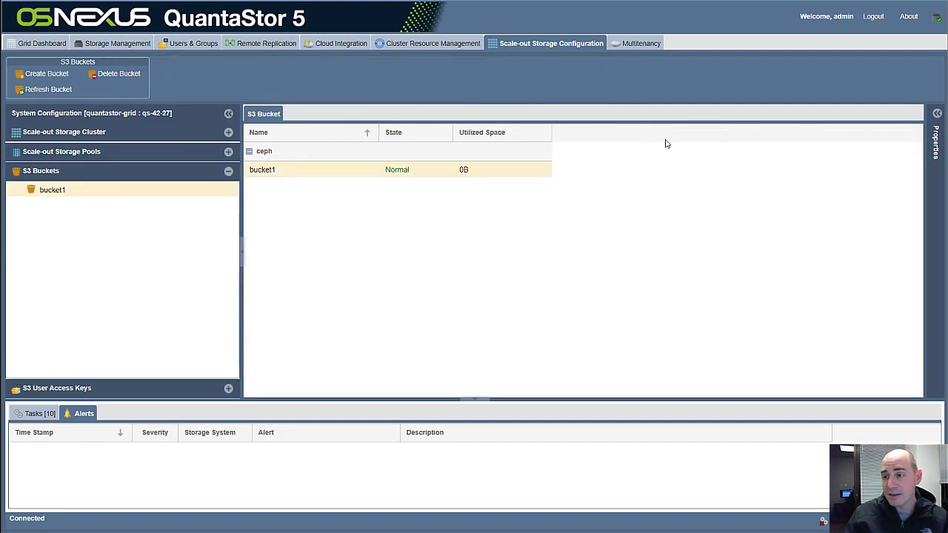
Review the Scale-out S3 Pool Setup (Ceph RGW) workflow in the Getting Started configuration guide
click(937, 16)
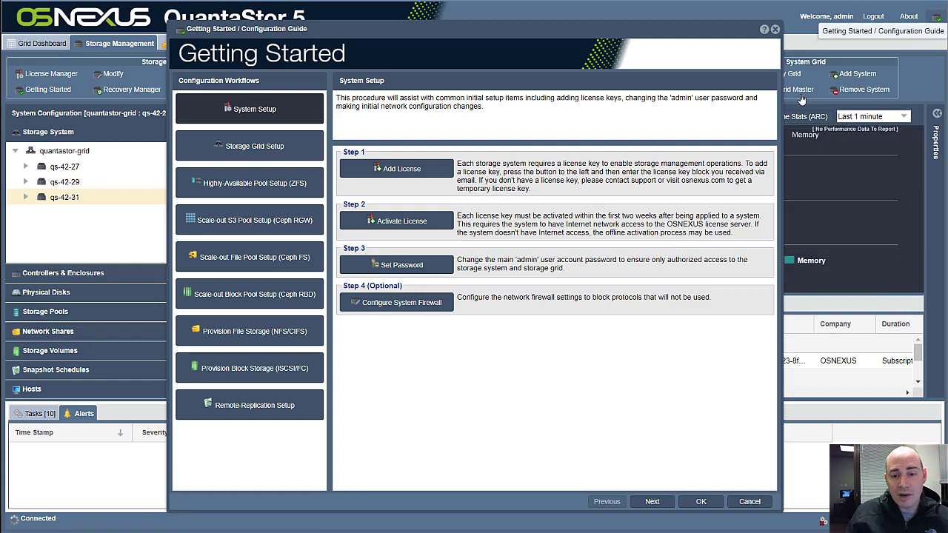
click(252, 222)
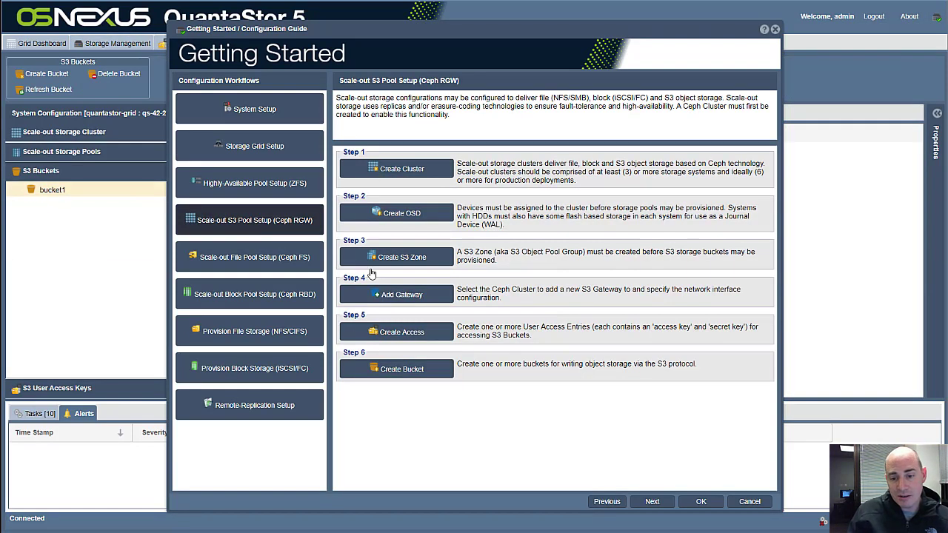